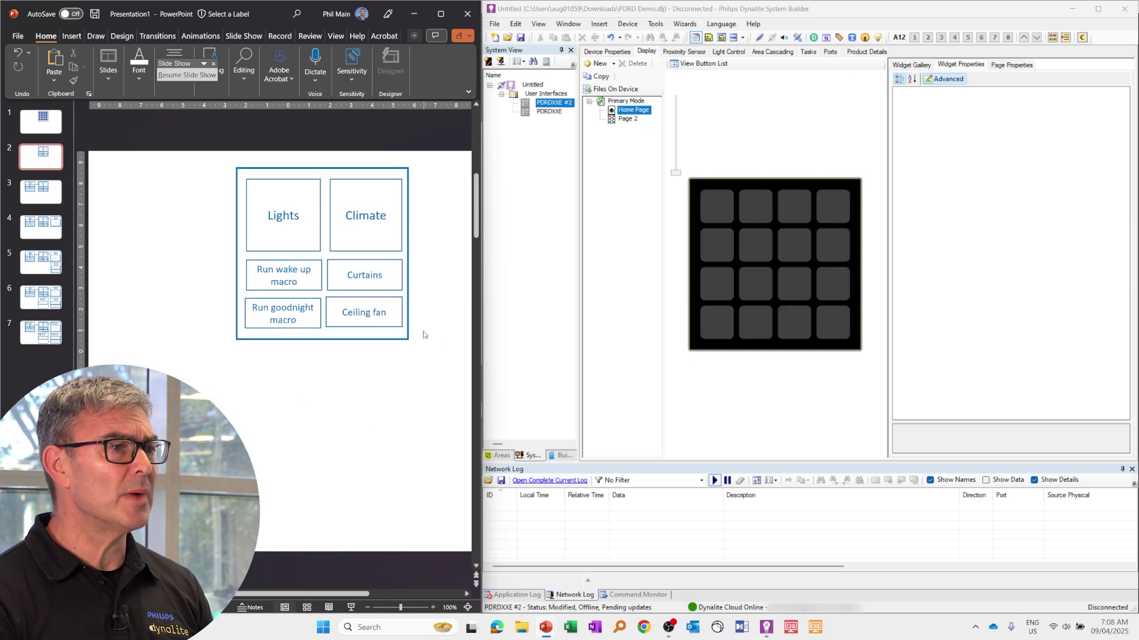
- Place the medium Lighting Navigation widget in the upper-left 2 x 2 cells of the Home Page grid
left_click(913, 67)
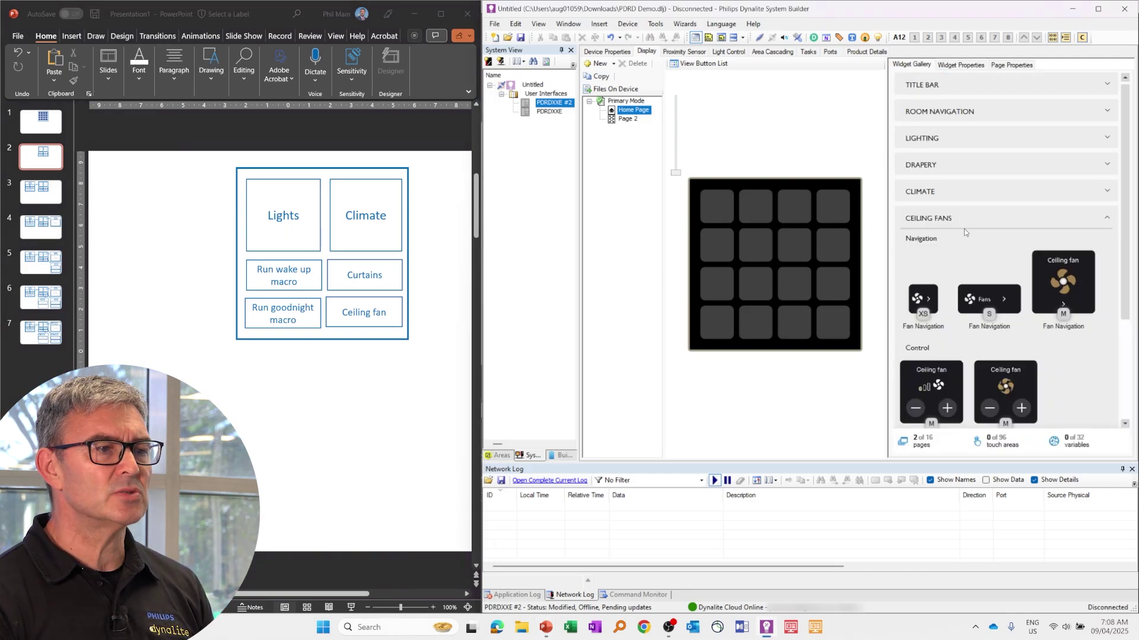
left_click(1106, 219)
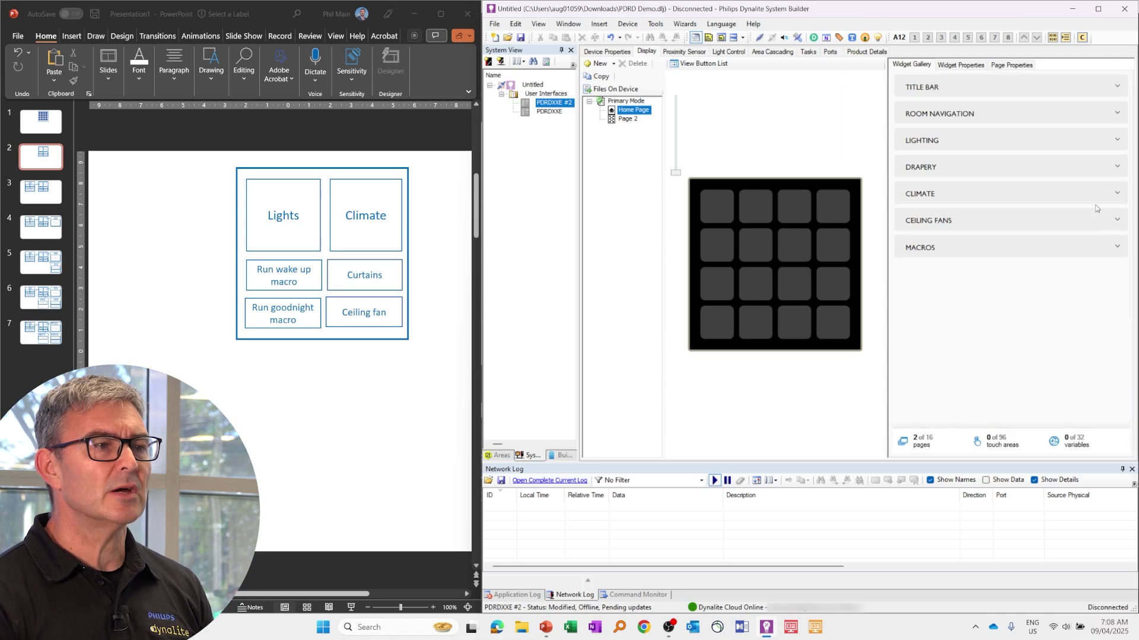
left_click(1118, 141)
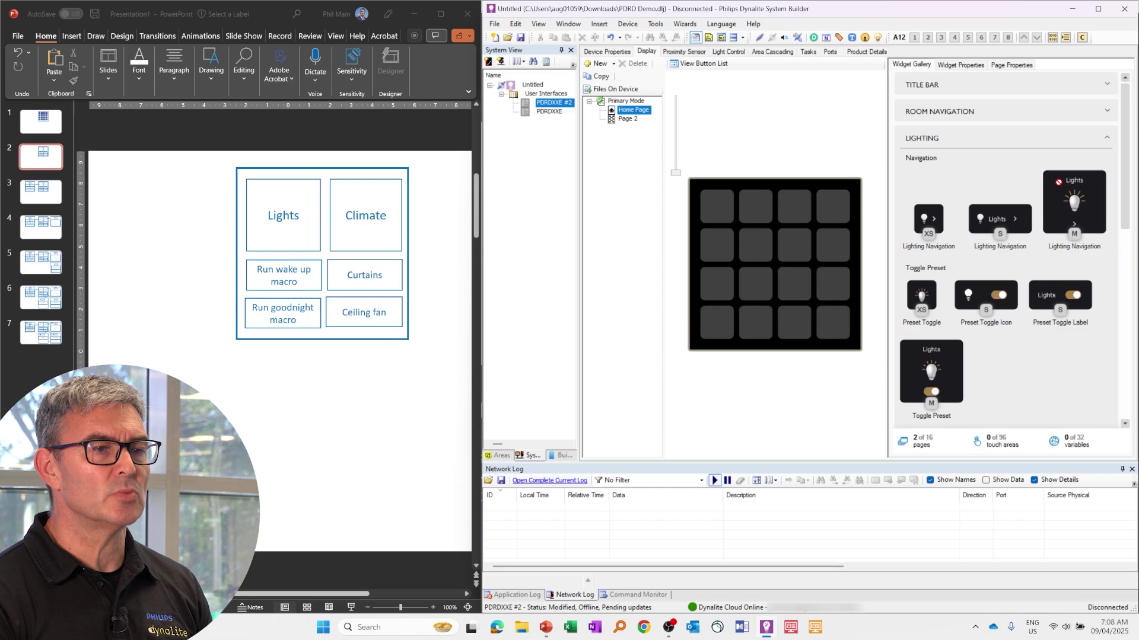
left_click_drag(1059, 181, 735, 228)
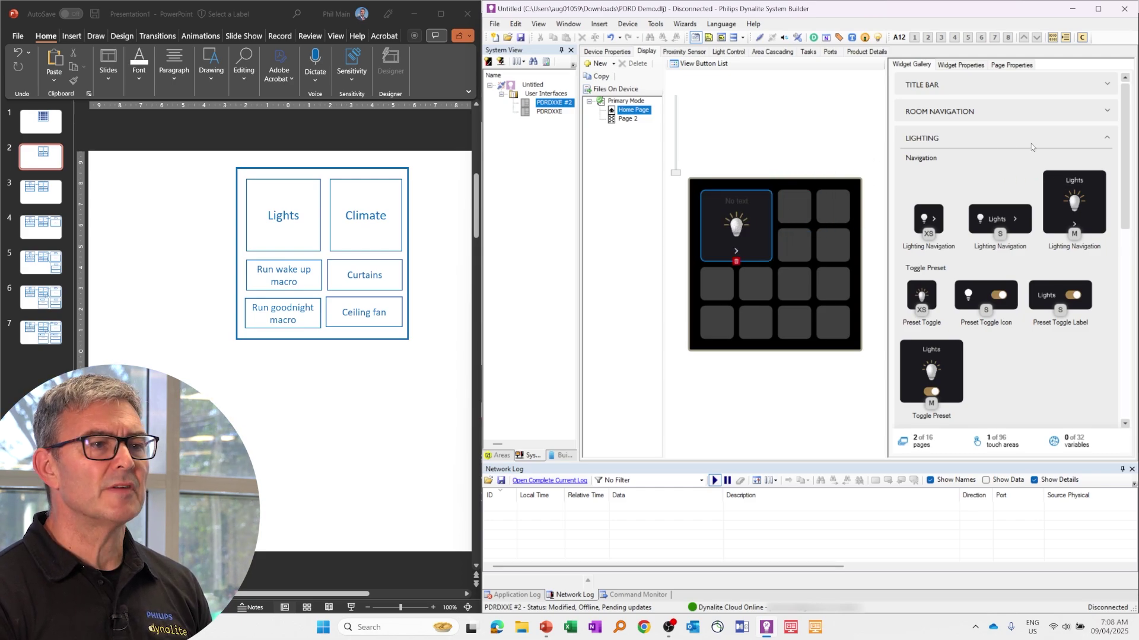
left_click(1107, 141)
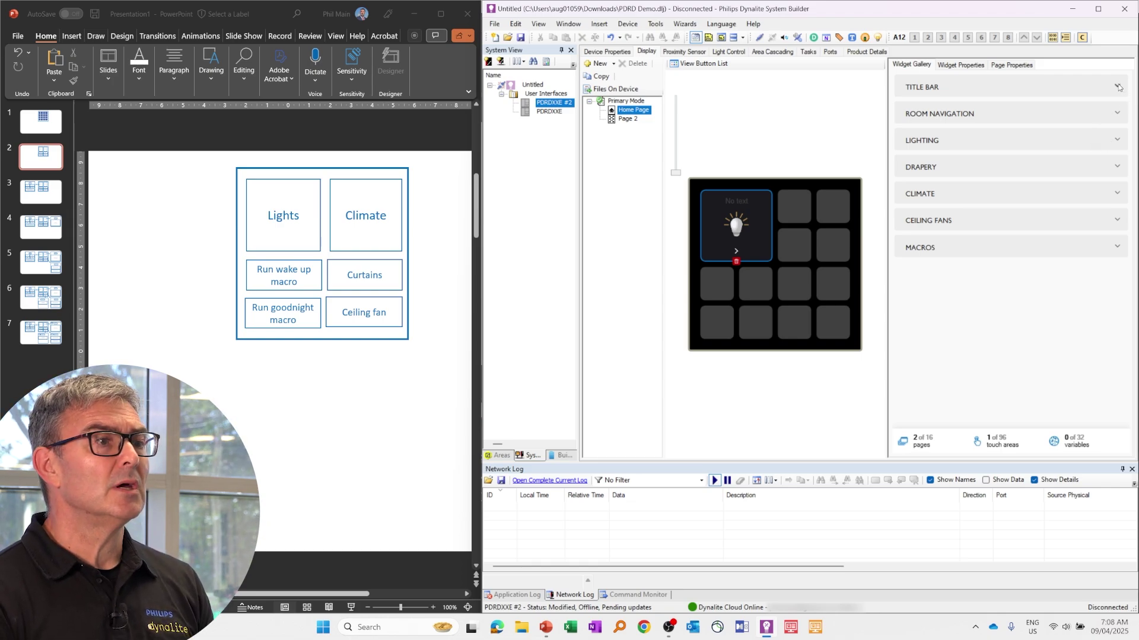
- Place the medium room Navigation widget in the upper-right 2 x 2 cells of the Home Page and change its icon to the sun
left_click(1117, 114)
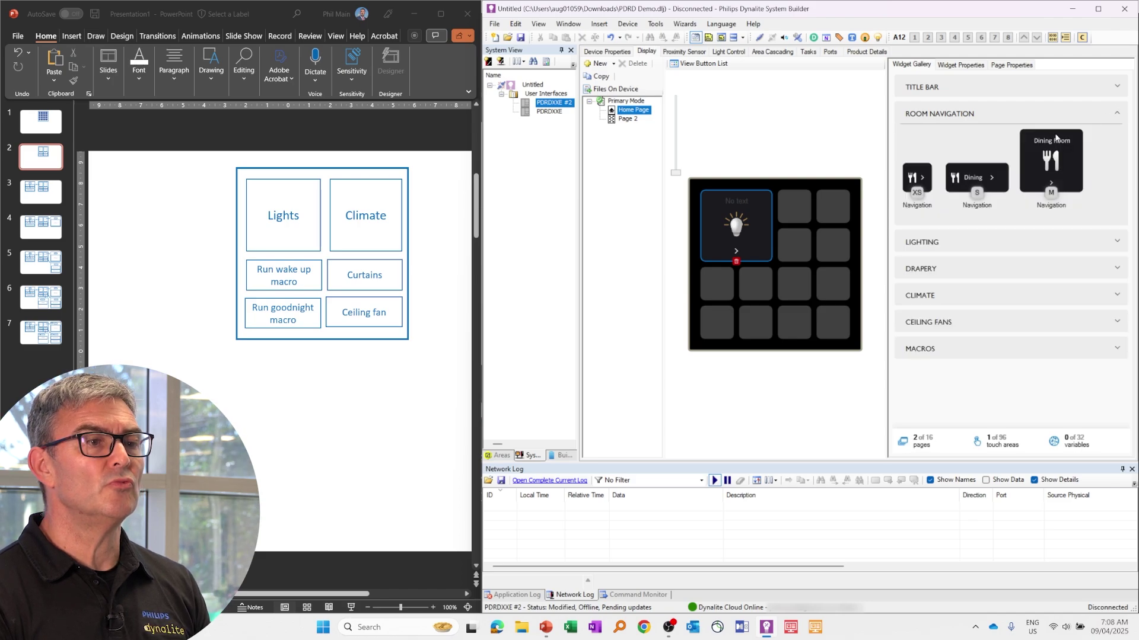
left_click_drag(1055, 138, 816, 234)
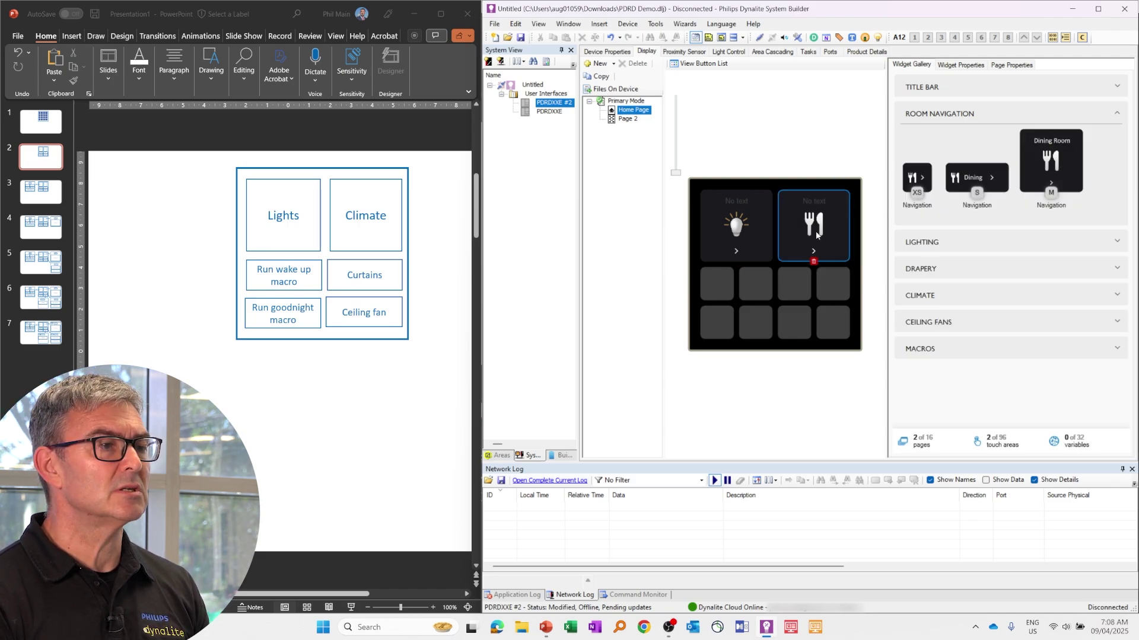
left_click(966, 65)
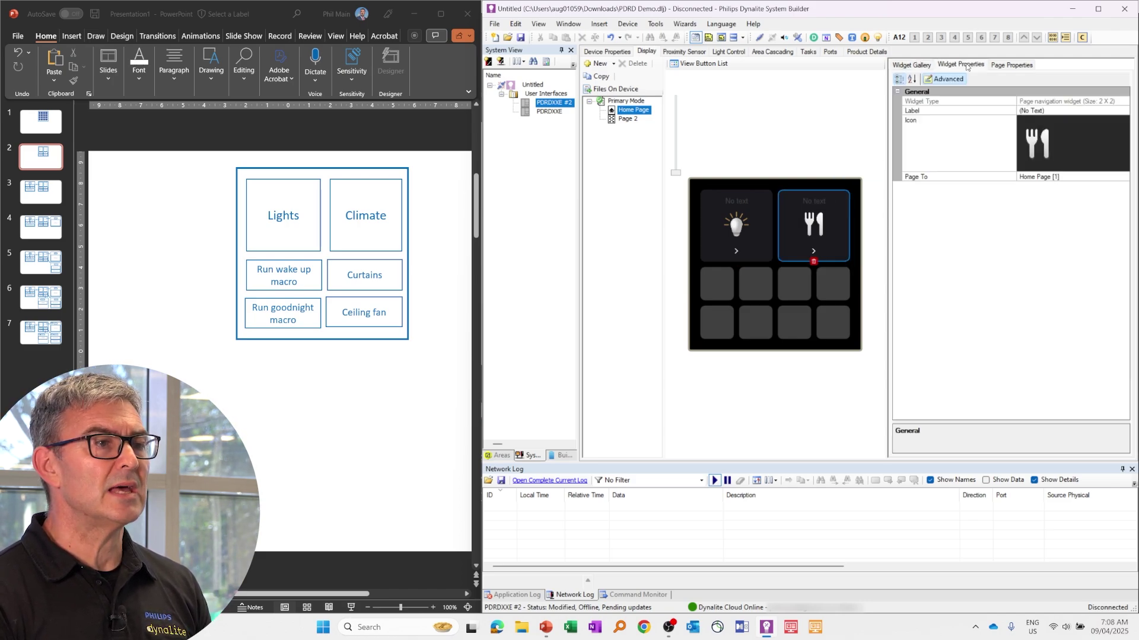
left_click(1096, 142)
left_click(1115, 142)
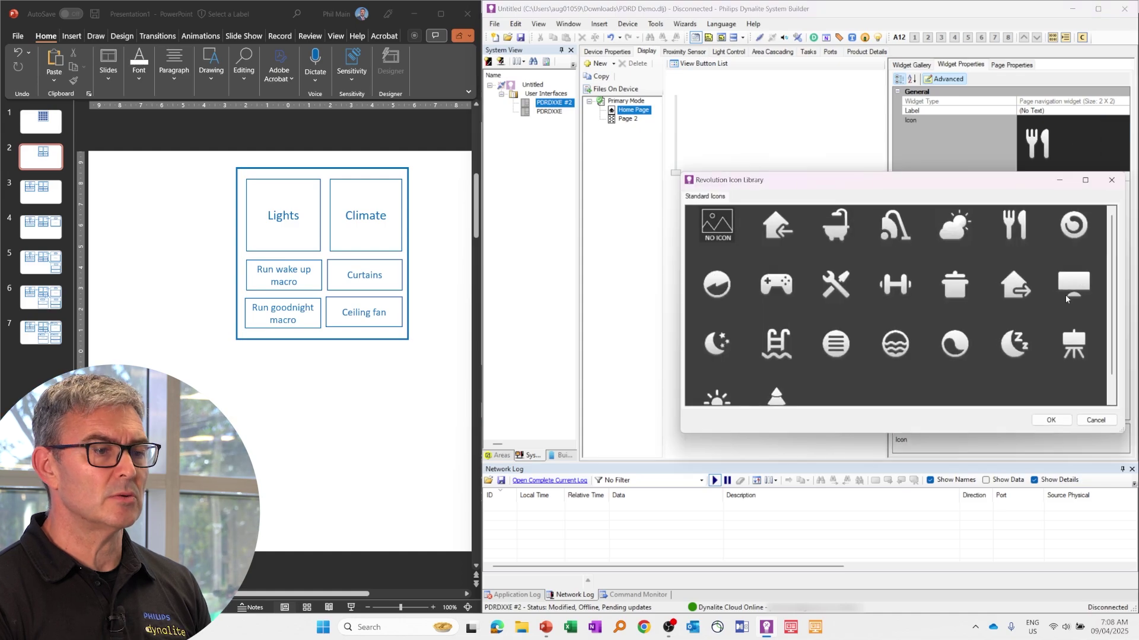
left_click(708, 402)
left_click(1050, 420)
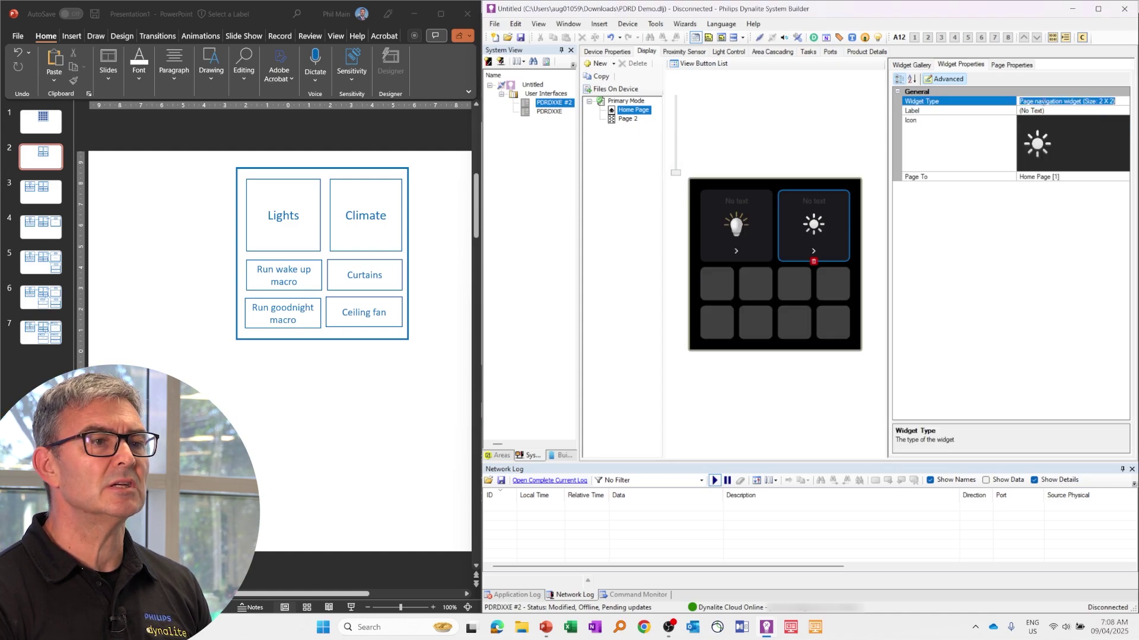
- Label the upper-right page navigation widget "Air Con" and dismiss the chat notification
left_click(1042, 111)
left_click_drag(1049, 110, 1020, 113)
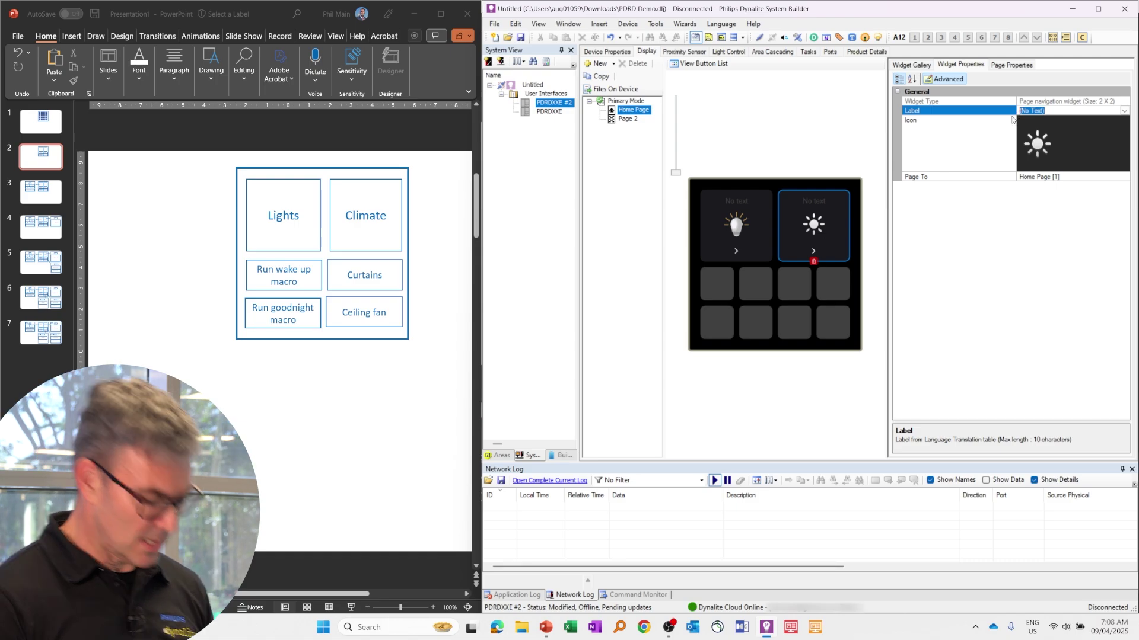
type("Air ")
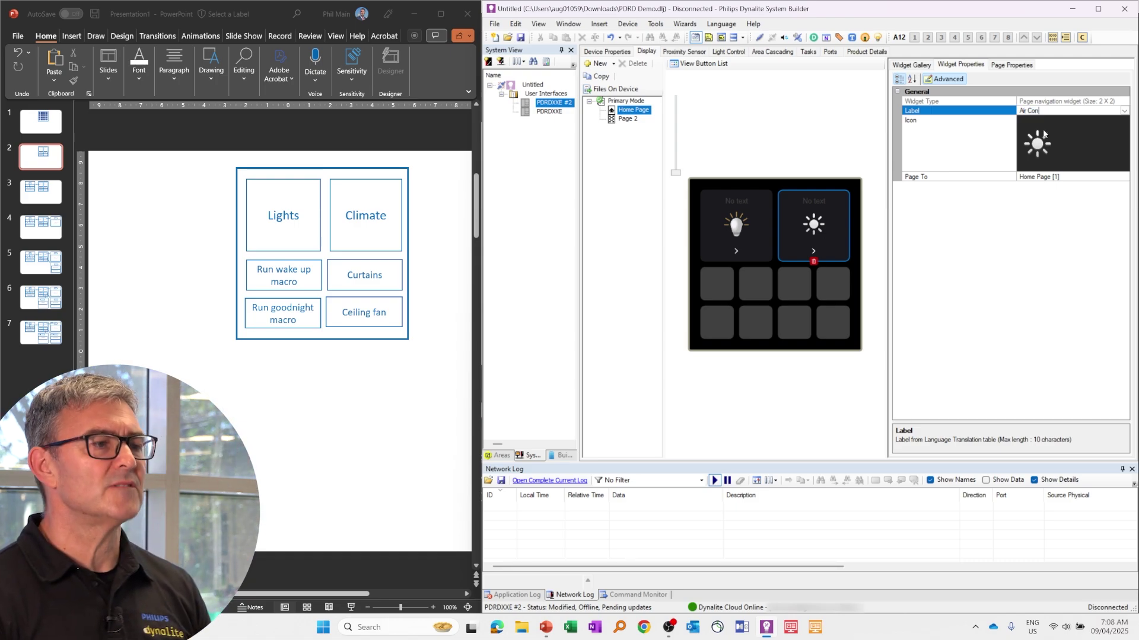
type("Con")
left_click(916, 197)
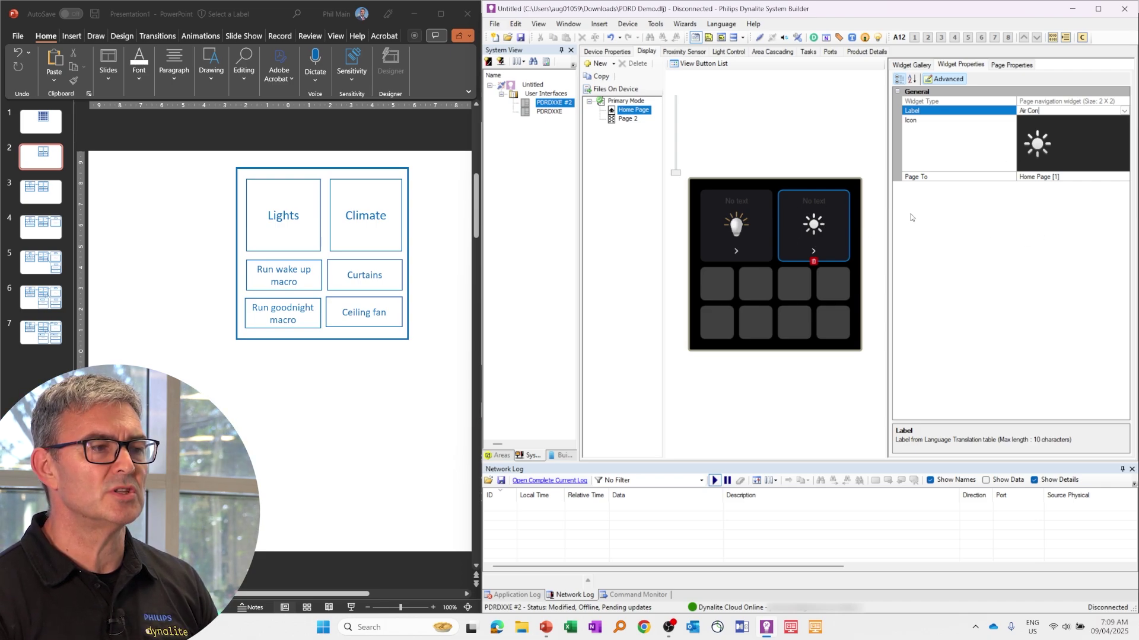
left_click(1011, 214)
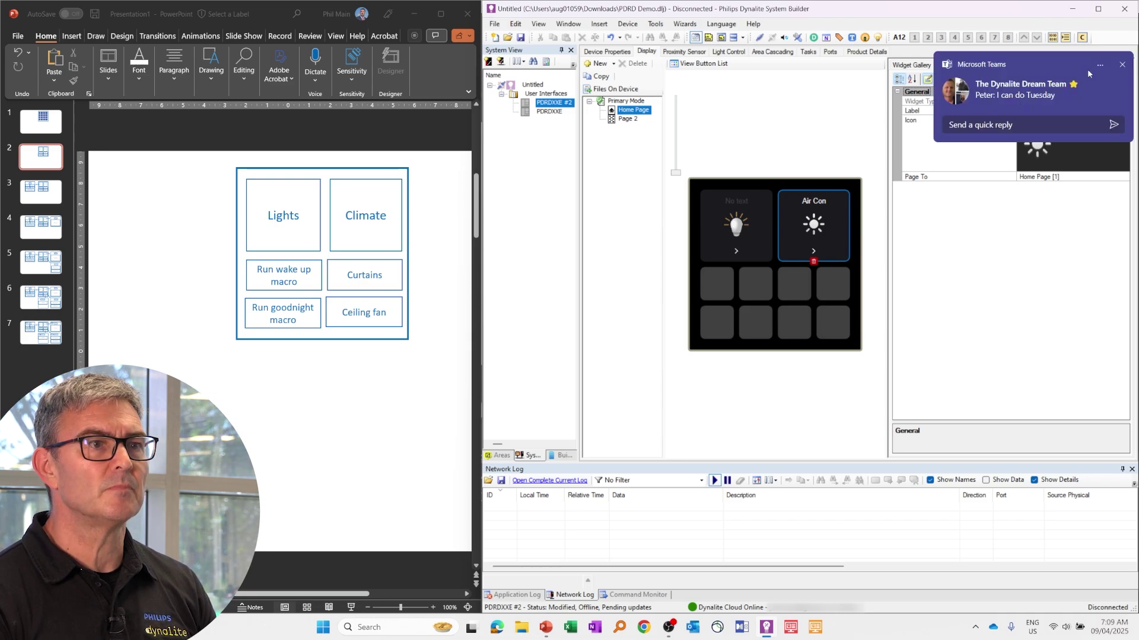
left_click(1122, 65)
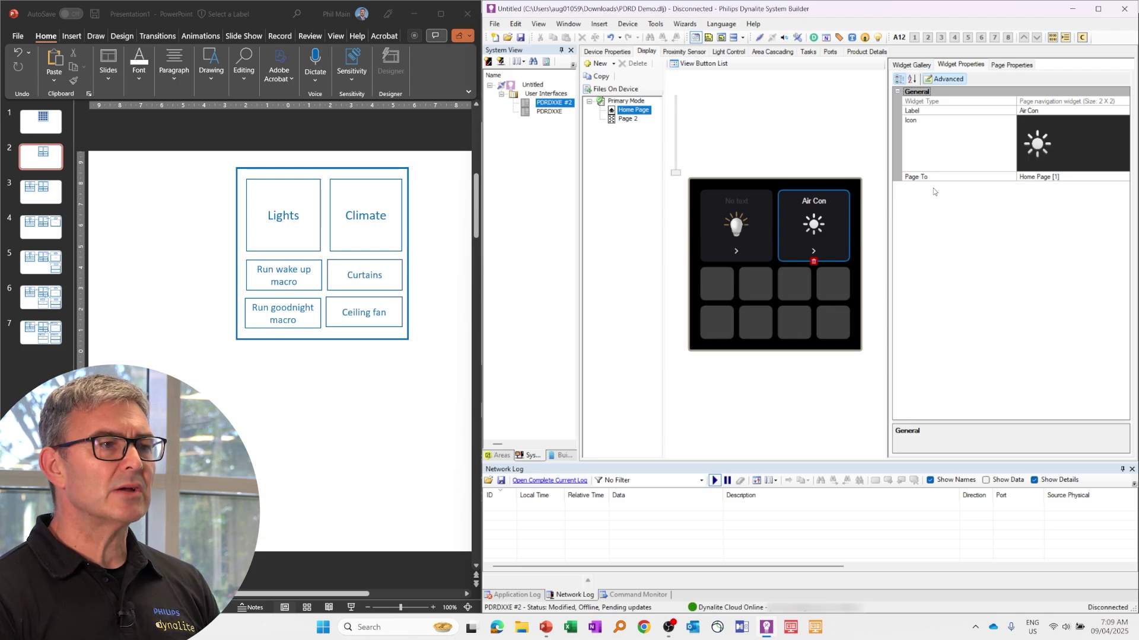
- Place two Macro 2x1 widgets, one above the other, in the cells beneath the lighting navigation widget
left_click(928, 66)
left_click(1117, 114)
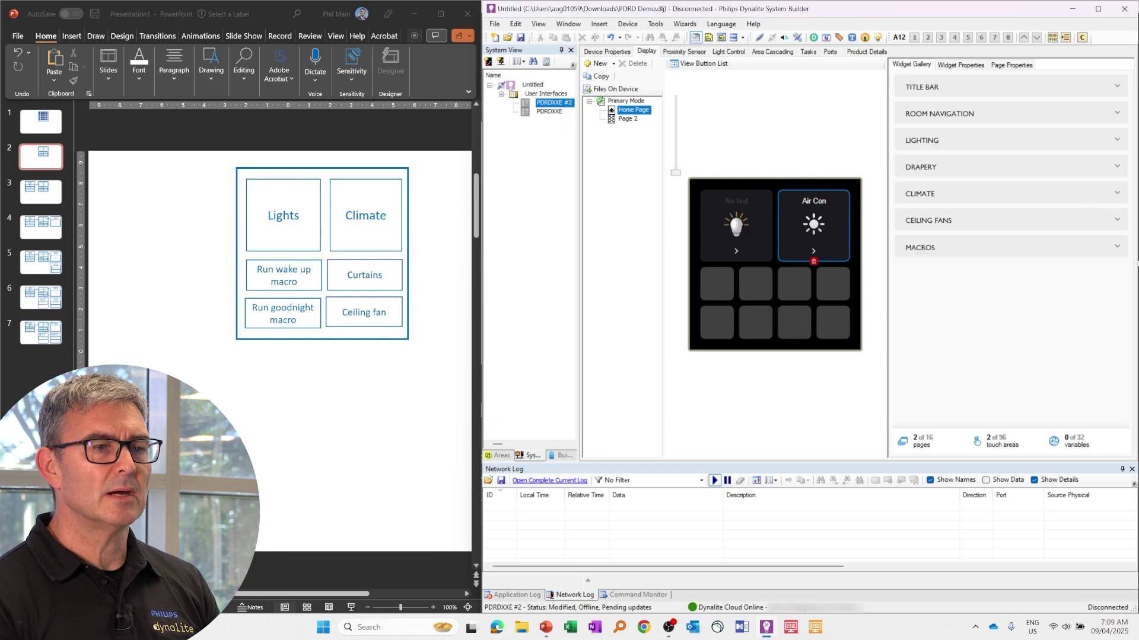
left_click(1116, 247)
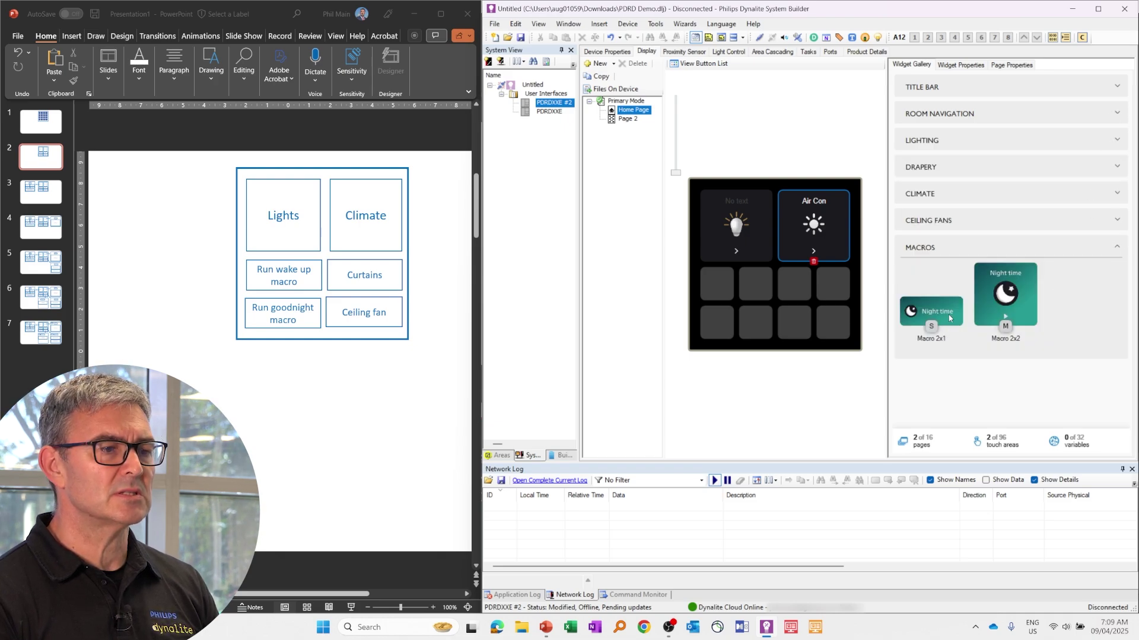
left_click_drag(948, 318, 750, 288)
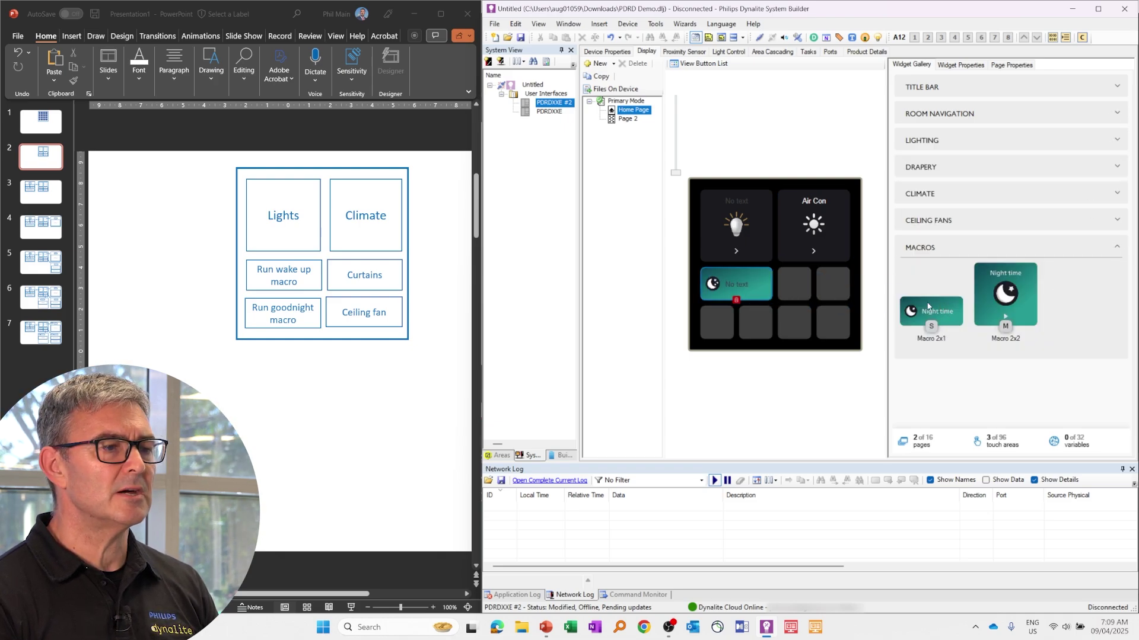
left_click_drag(928, 306, 741, 330)
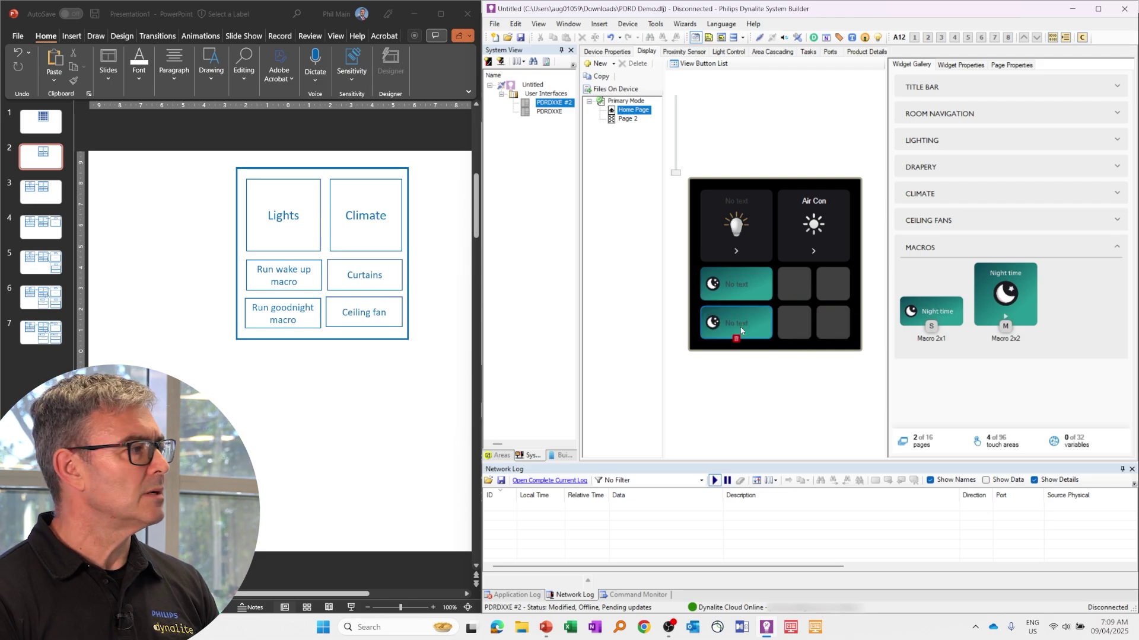
- Set the label of the upper macro widget to the predefined text "Wake Up"
left_click(753, 287)
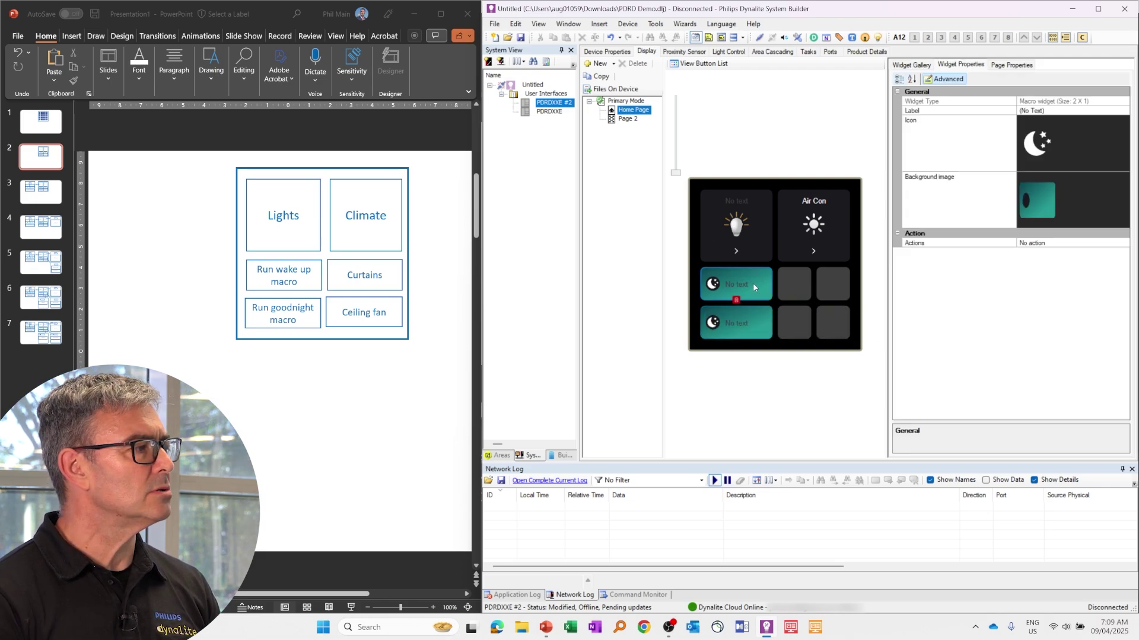
left_click(1106, 111)
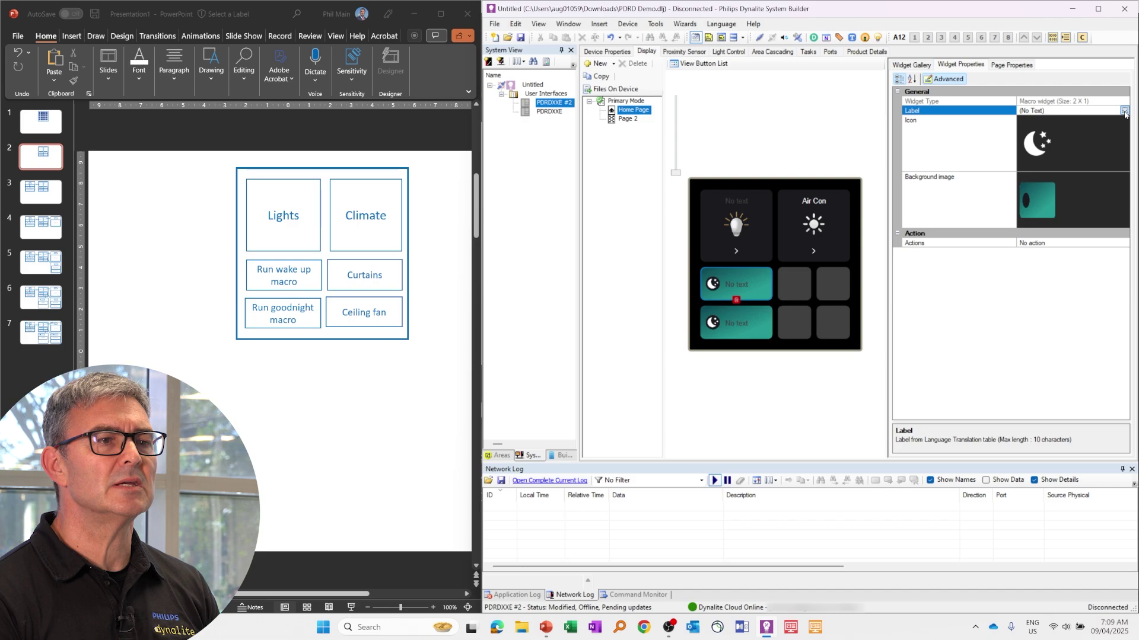
left_click(1123, 111)
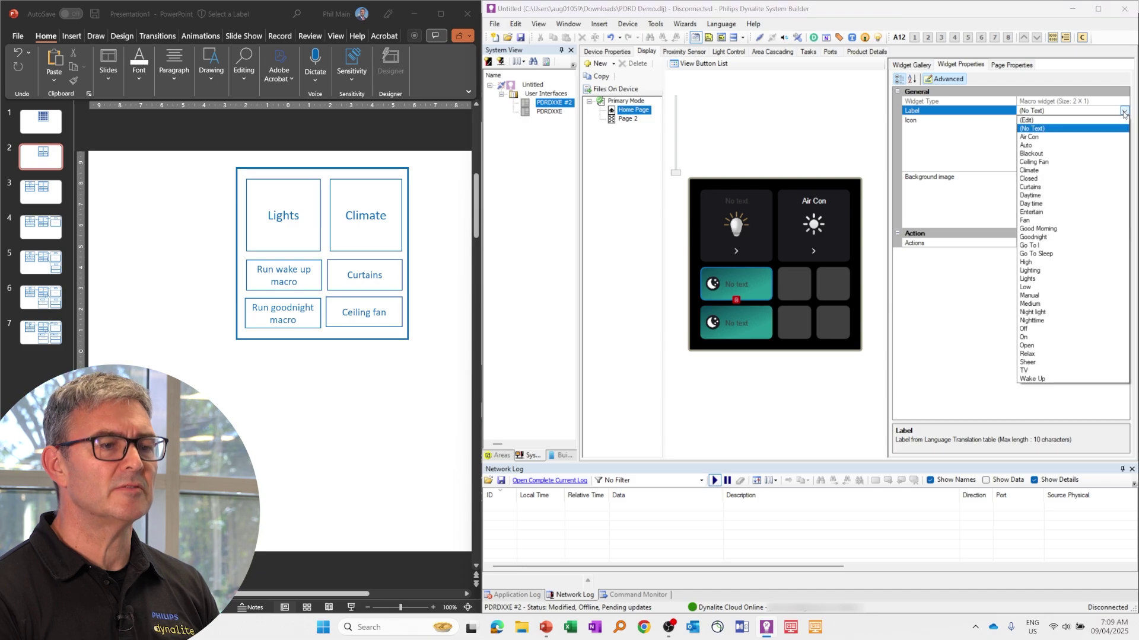
left_click(1032, 379)
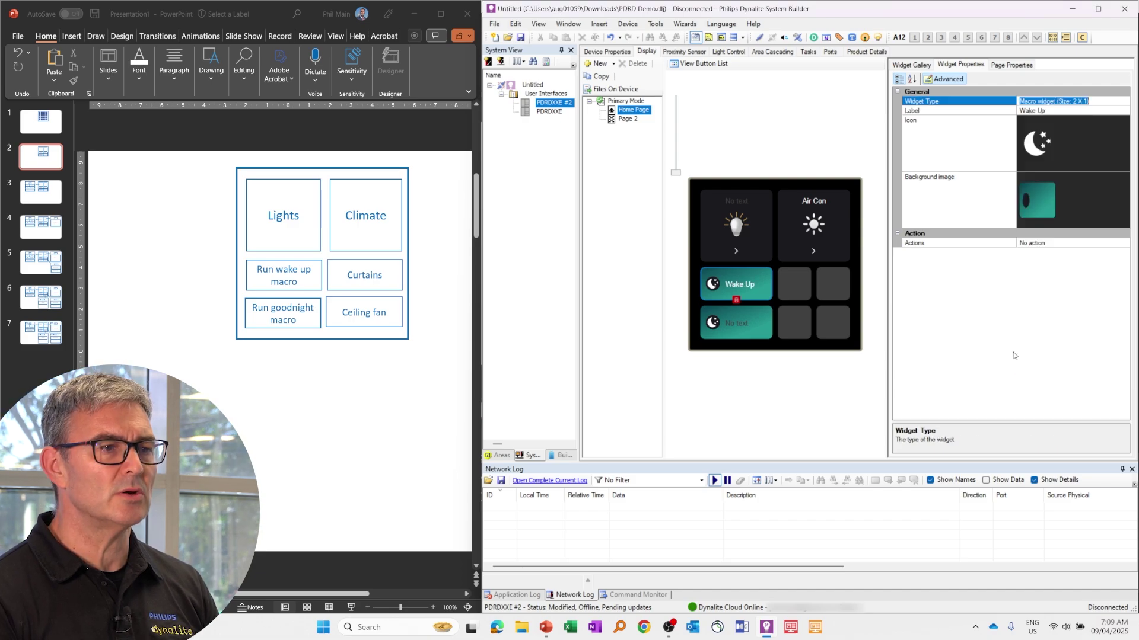
- Give the Wake Up macro widget the sun icon and the orange gradient background image
left_click(1047, 147)
left_click(1115, 145)
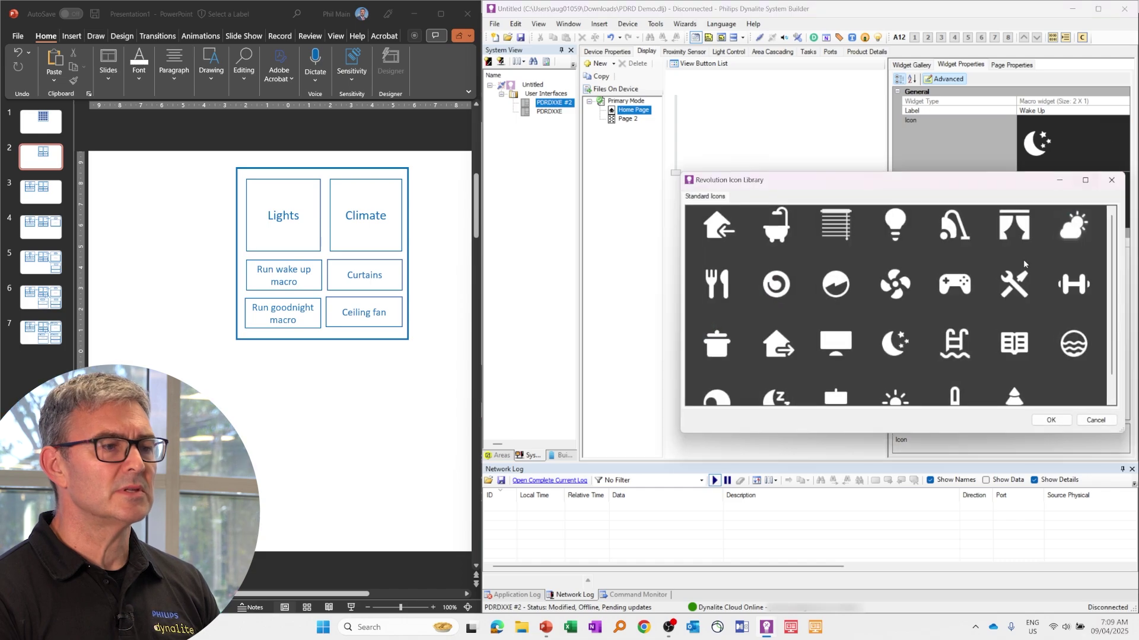
scroll(872, 380, "down", 1)
left_click(894, 377)
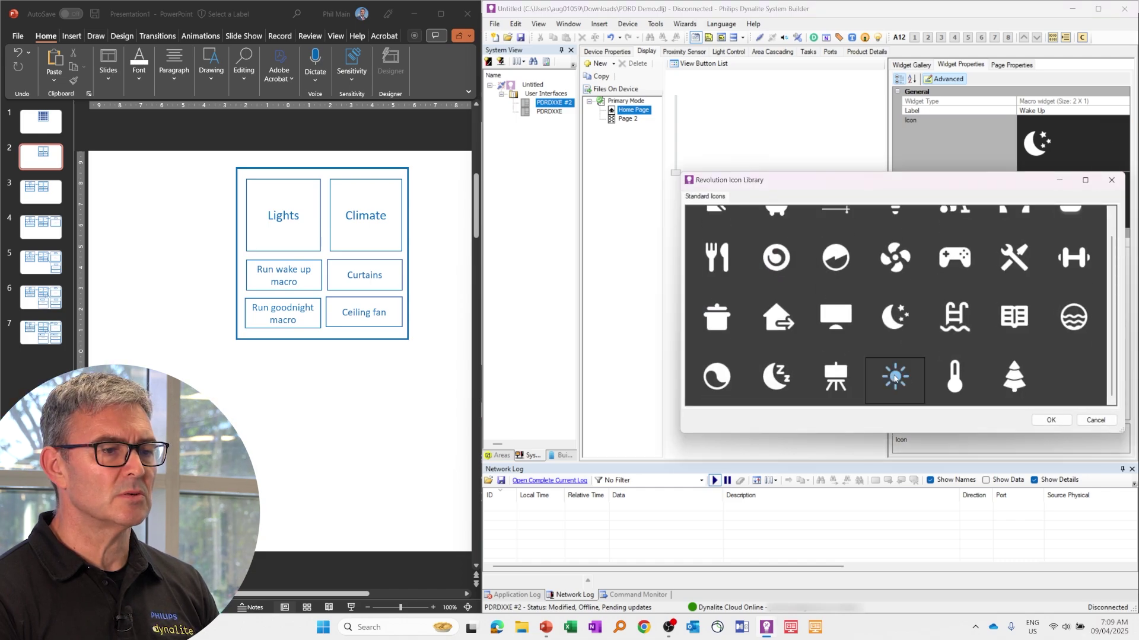
left_click(1050, 419)
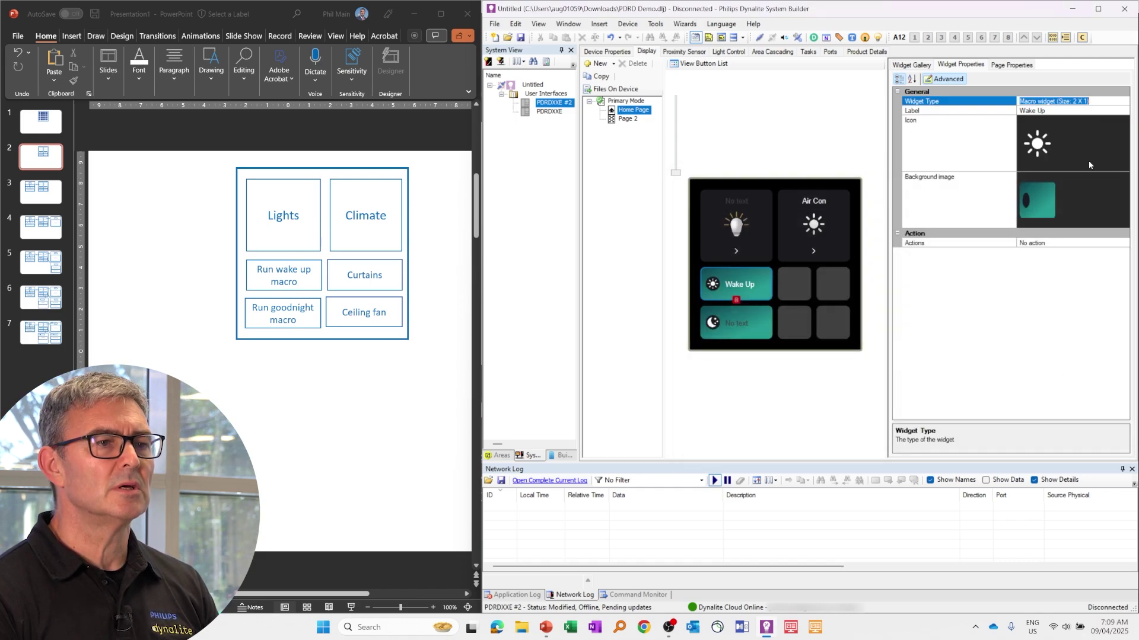
left_click(1097, 200)
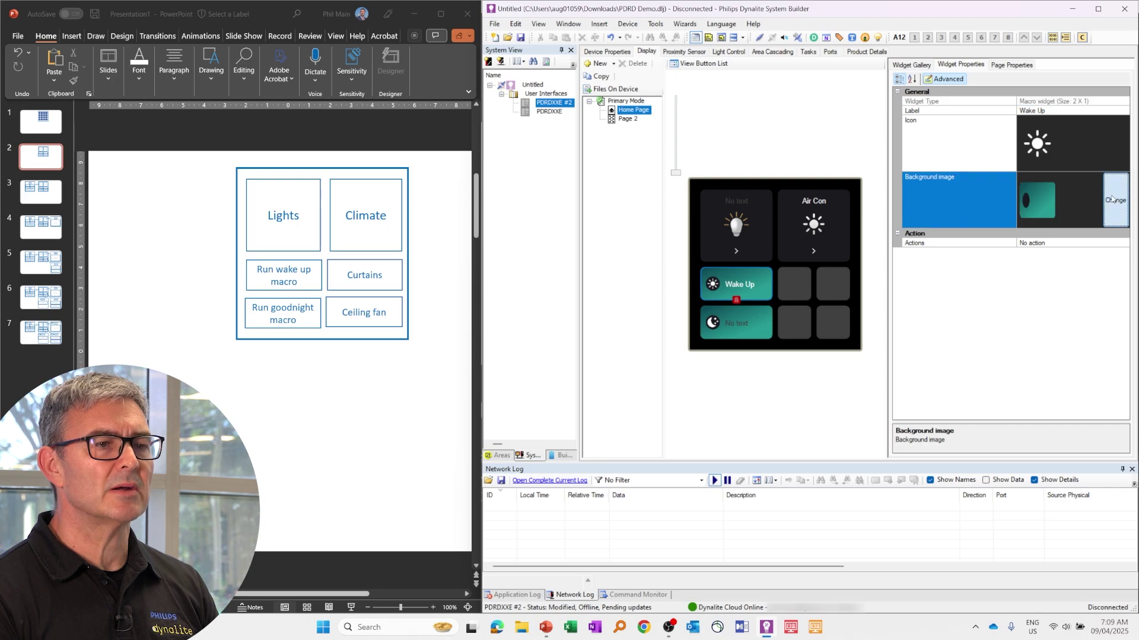
left_click(1114, 200)
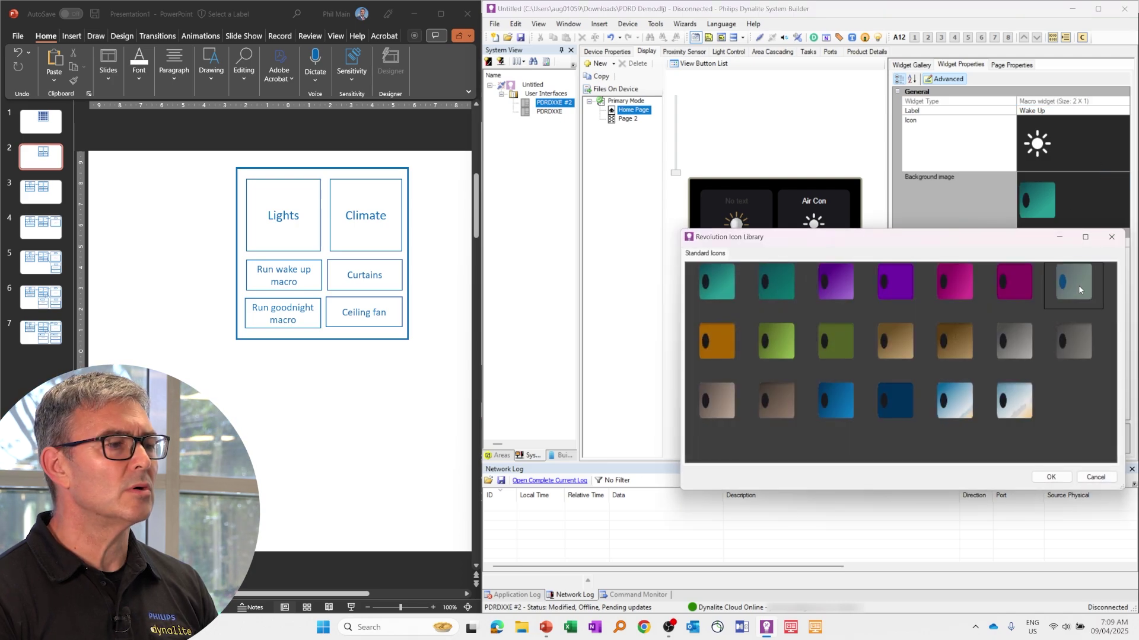
left_click(1050, 476)
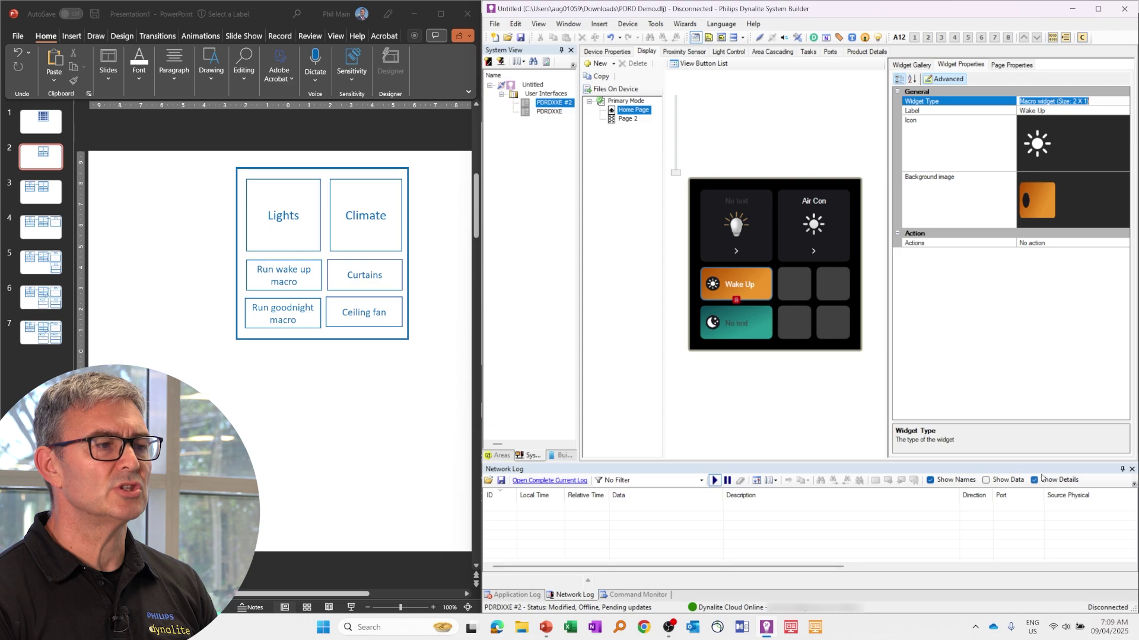
- Set the label of the lower macro widget to the predefined text "Goodnight"
left_click(754, 327)
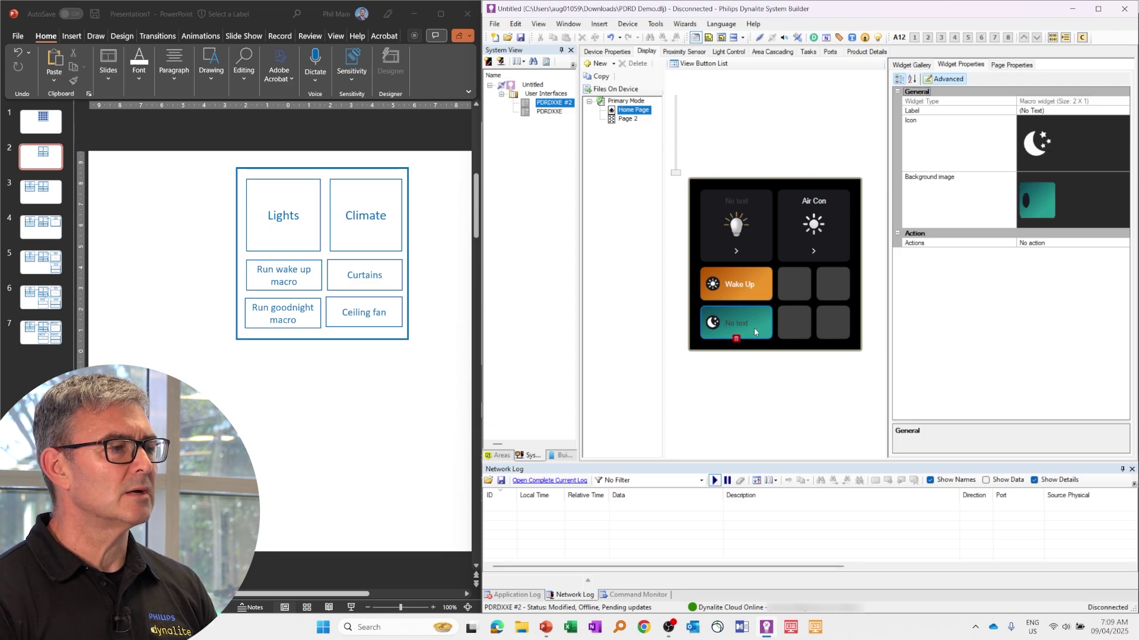
left_click(1055, 112)
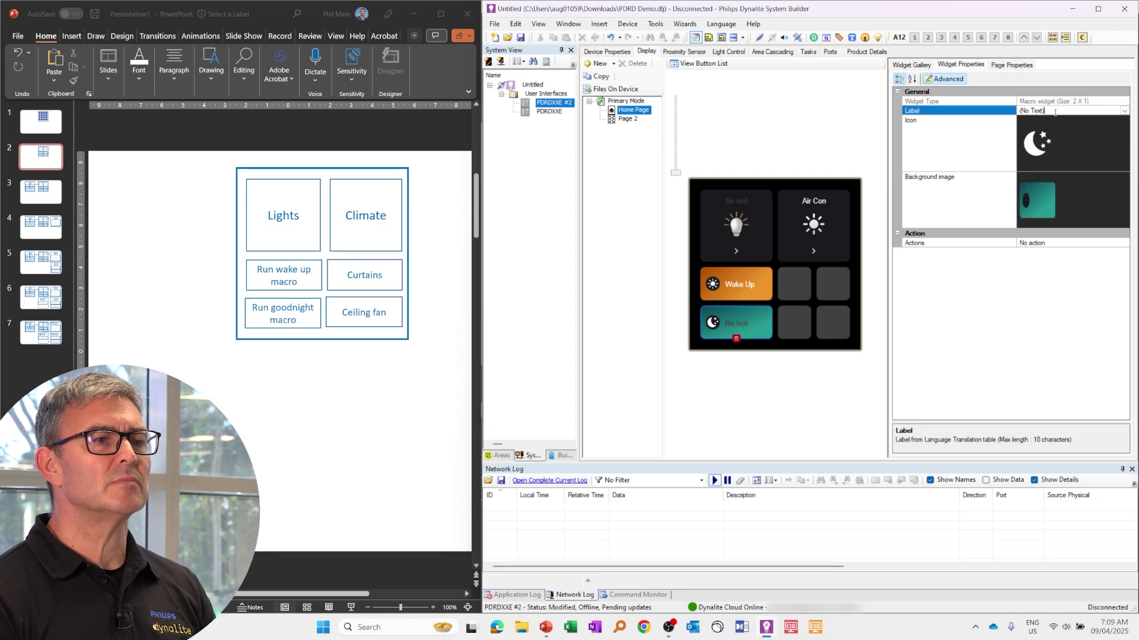
left_click(1124, 110)
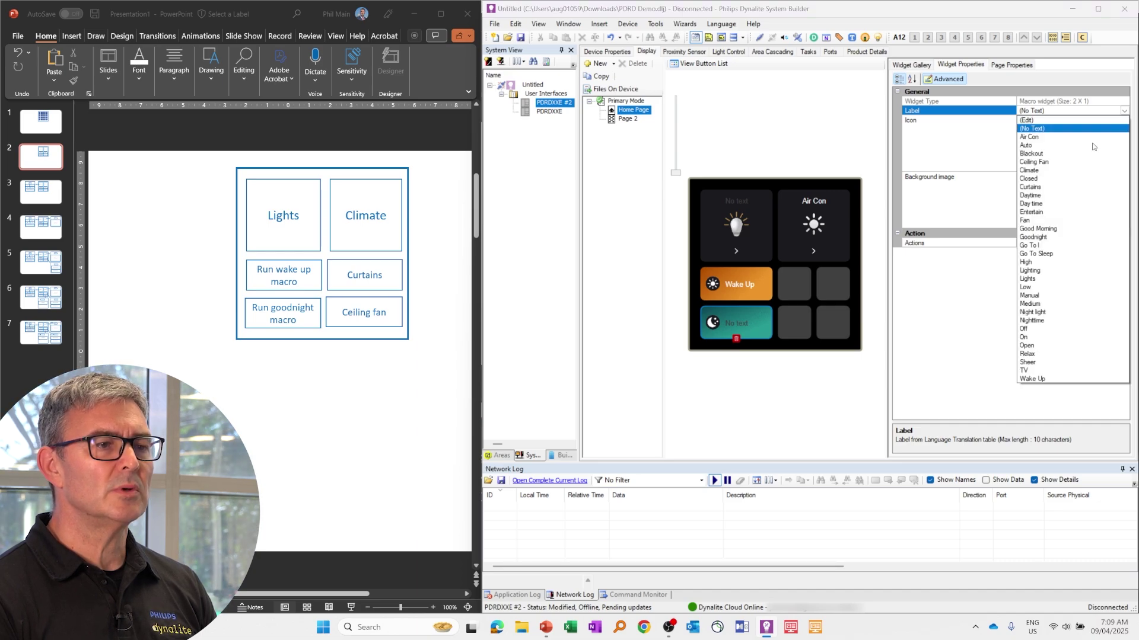
left_click(1036, 238)
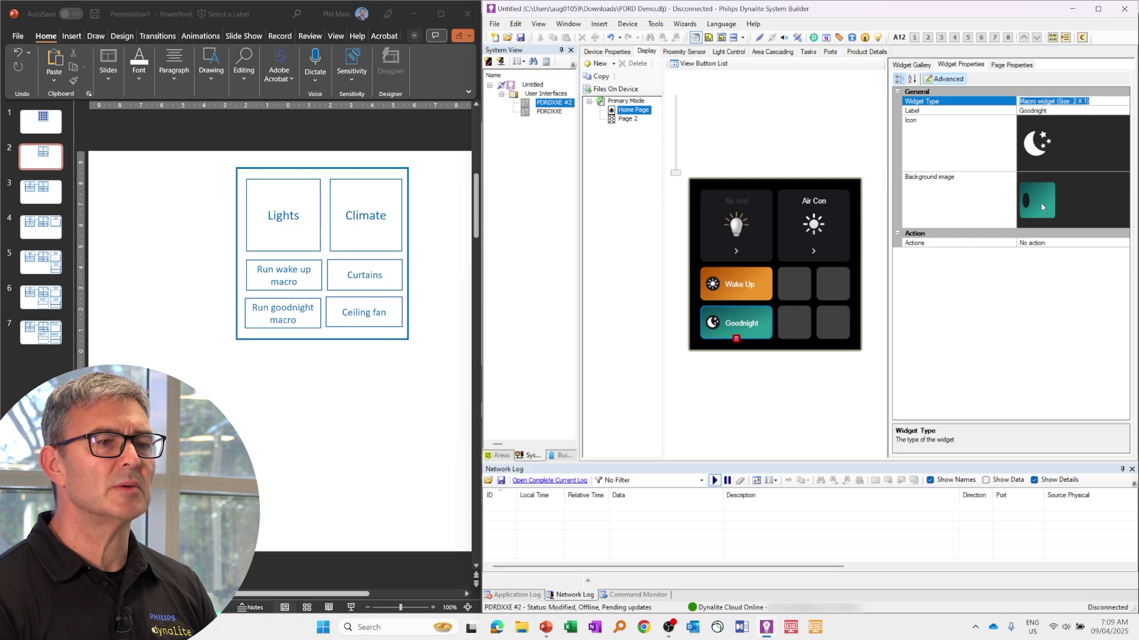
- Change the Goodnight macro widget's background image to the dark blue one
left_click(1041, 207)
left_click(1110, 204)
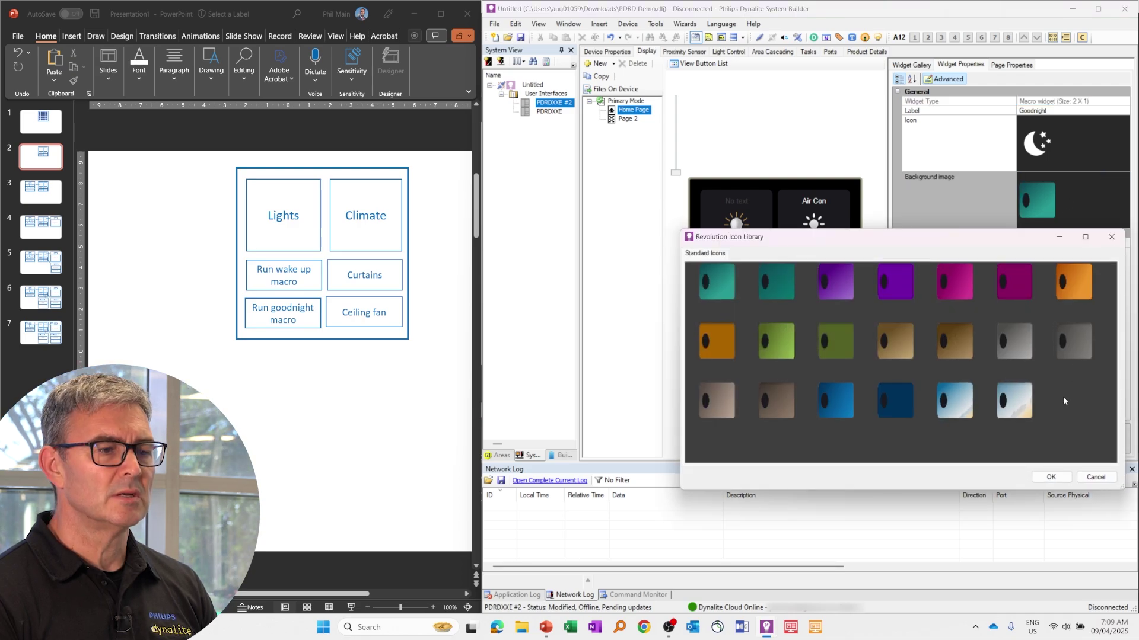
left_click(896, 413)
left_click(1048, 477)
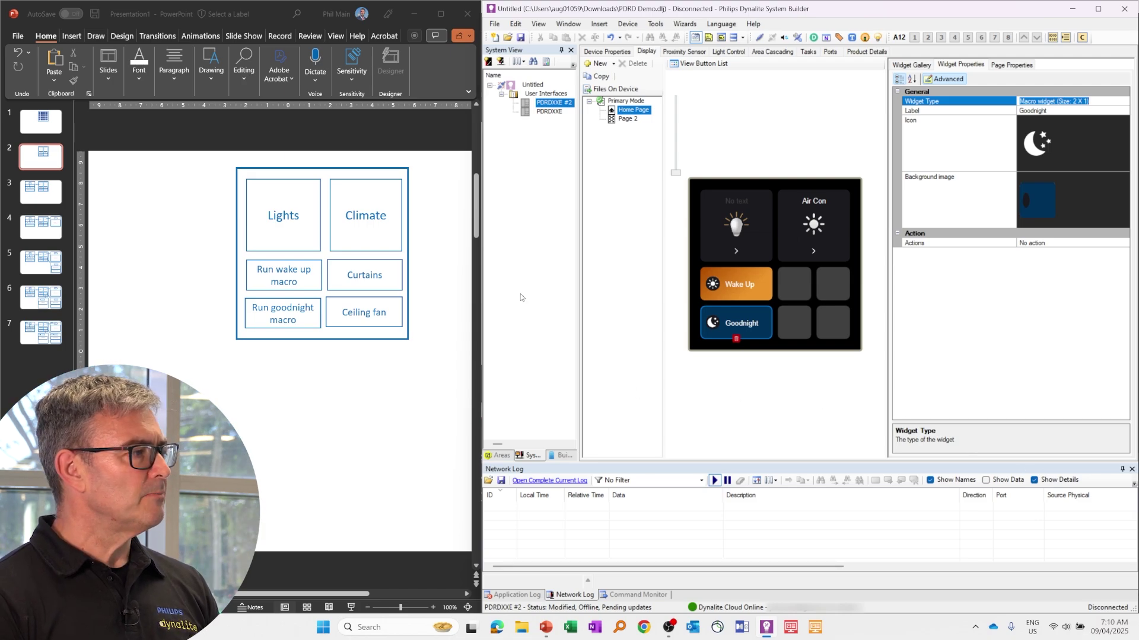
- Add the small fan navigation widget beside Goodnight and the small curtain navigation widget beside Wake Up on the Home Page
left_click(913, 65)
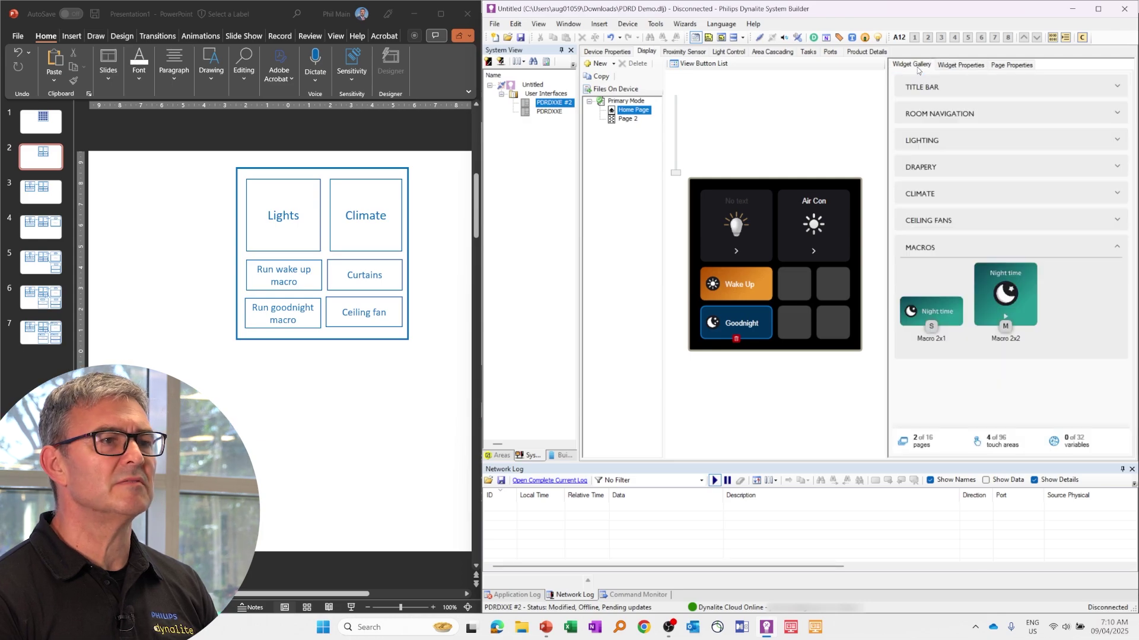
left_click(1119, 225)
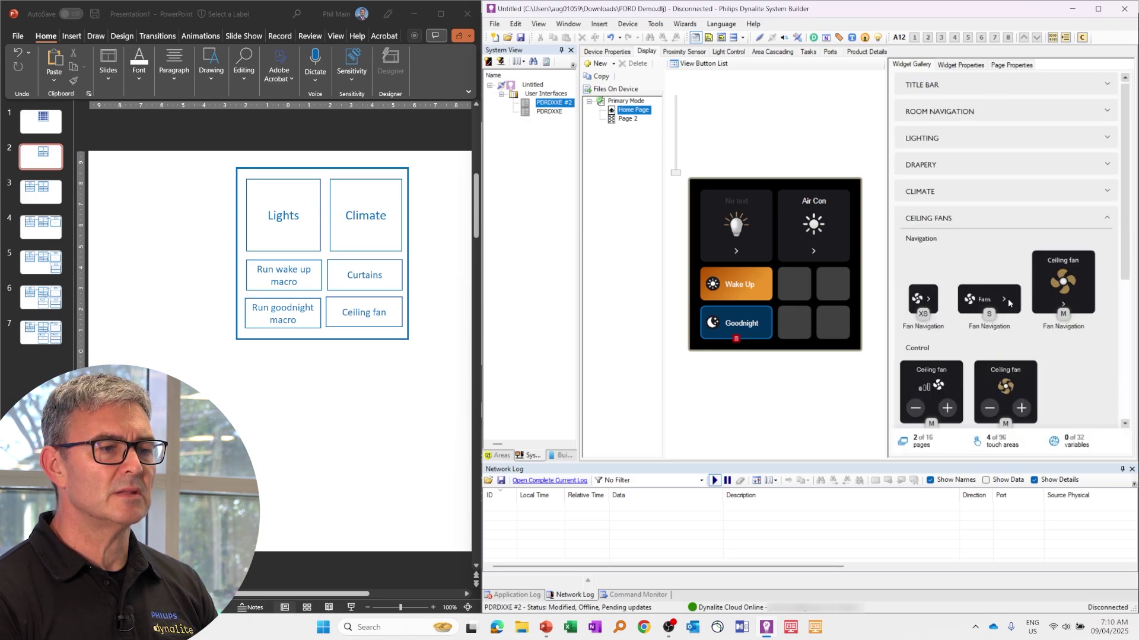
left_click_drag(1008, 297, 815, 330)
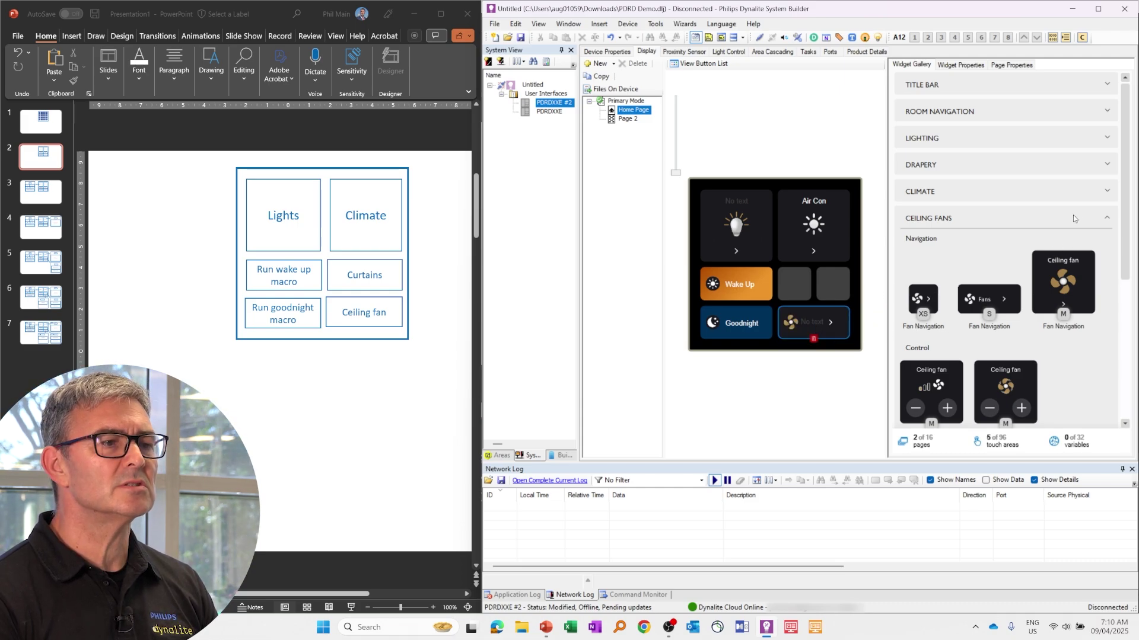
left_click(1106, 166)
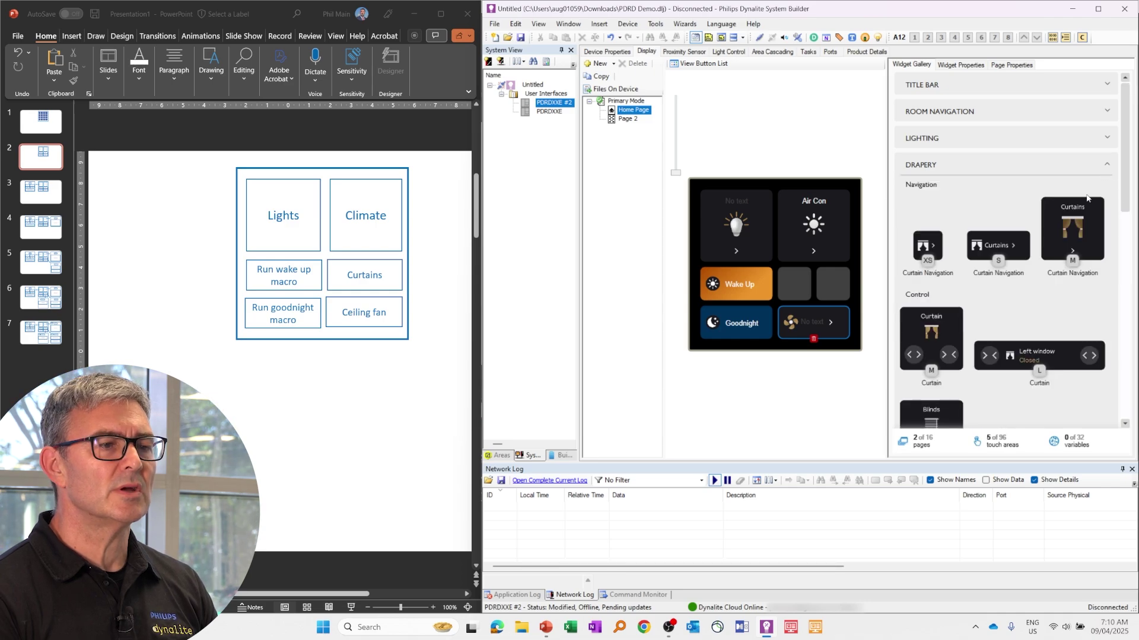
left_click_drag(1012, 245, 820, 289)
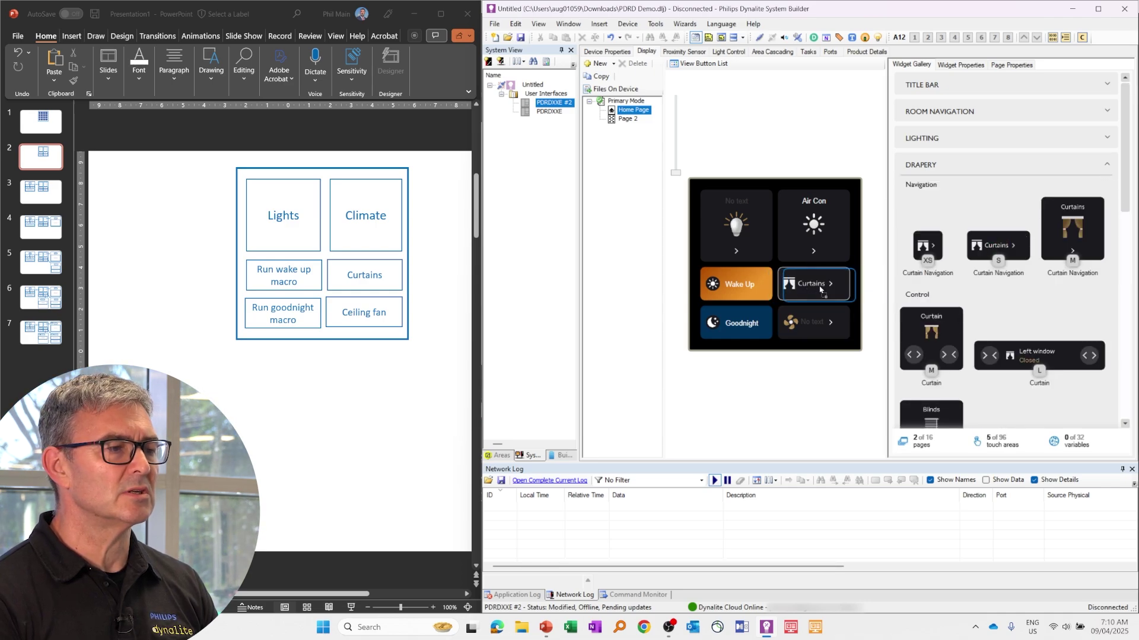
- Set the label of the curtain navigation widget to the predefined text "Curtains"
left_click(820, 284)
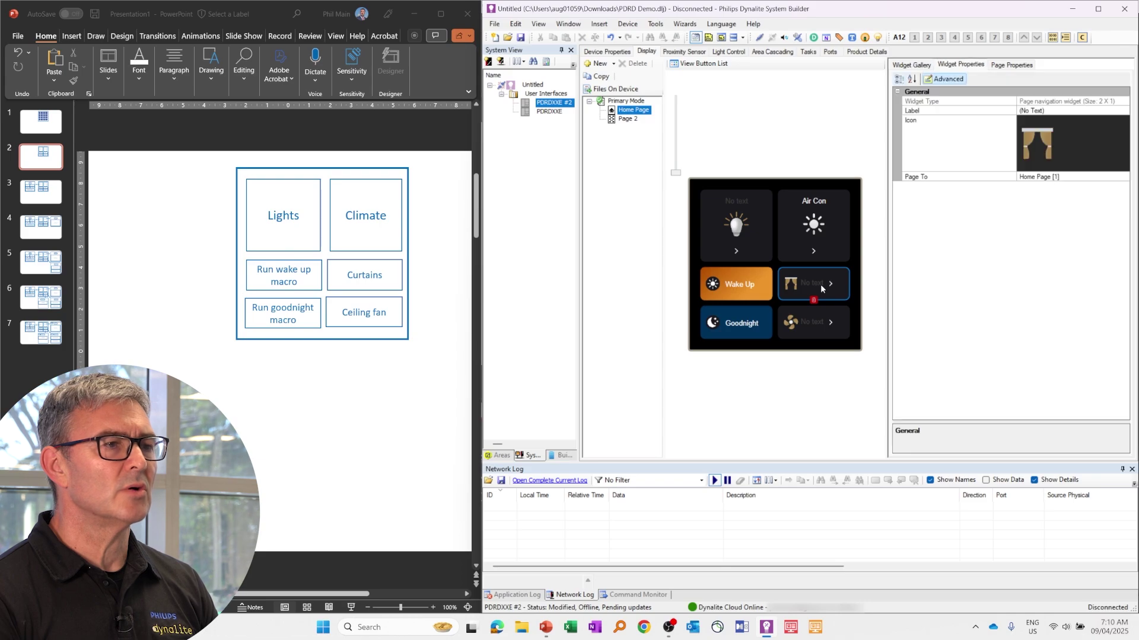
left_click(1035, 110)
type("Air Con")
left_click(1124, 111)
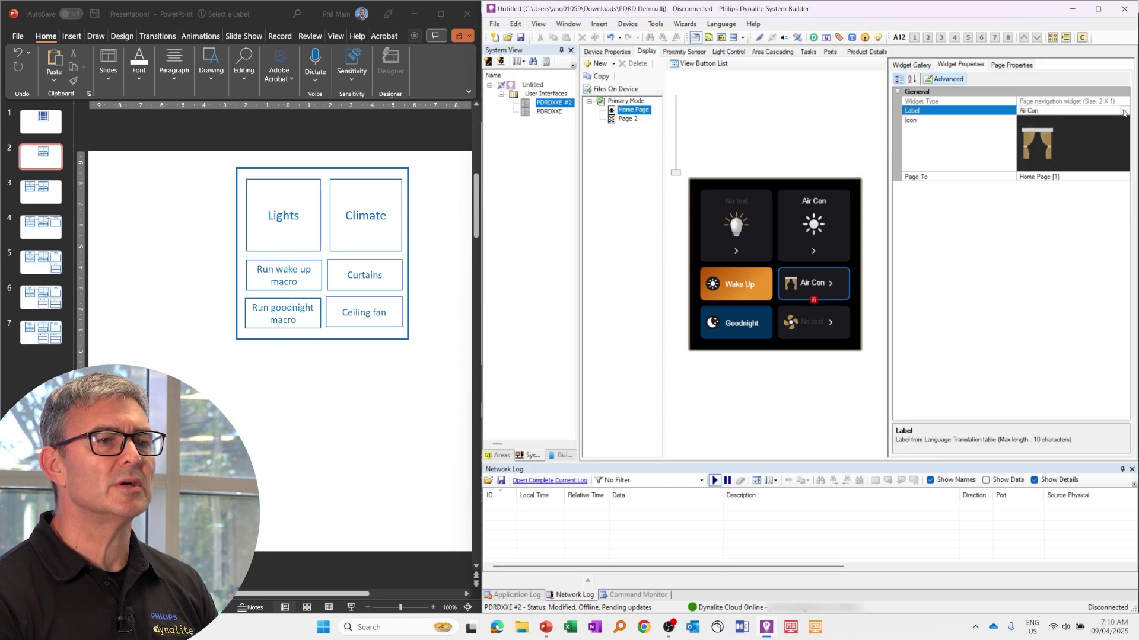
left_click(1124, 111)
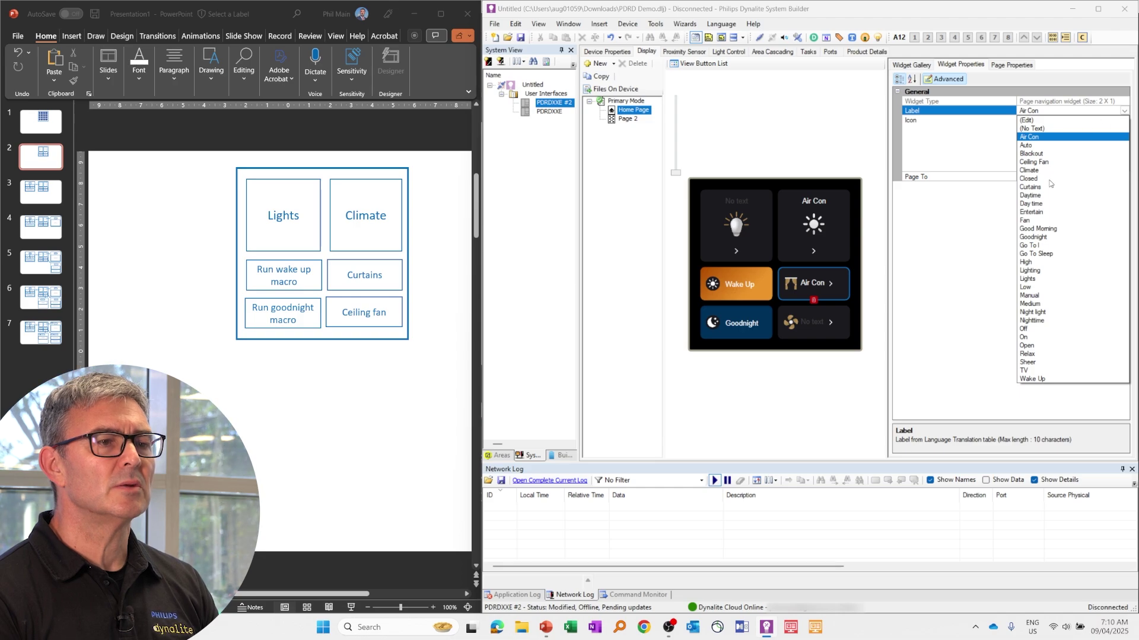
left_click(1029, 190)
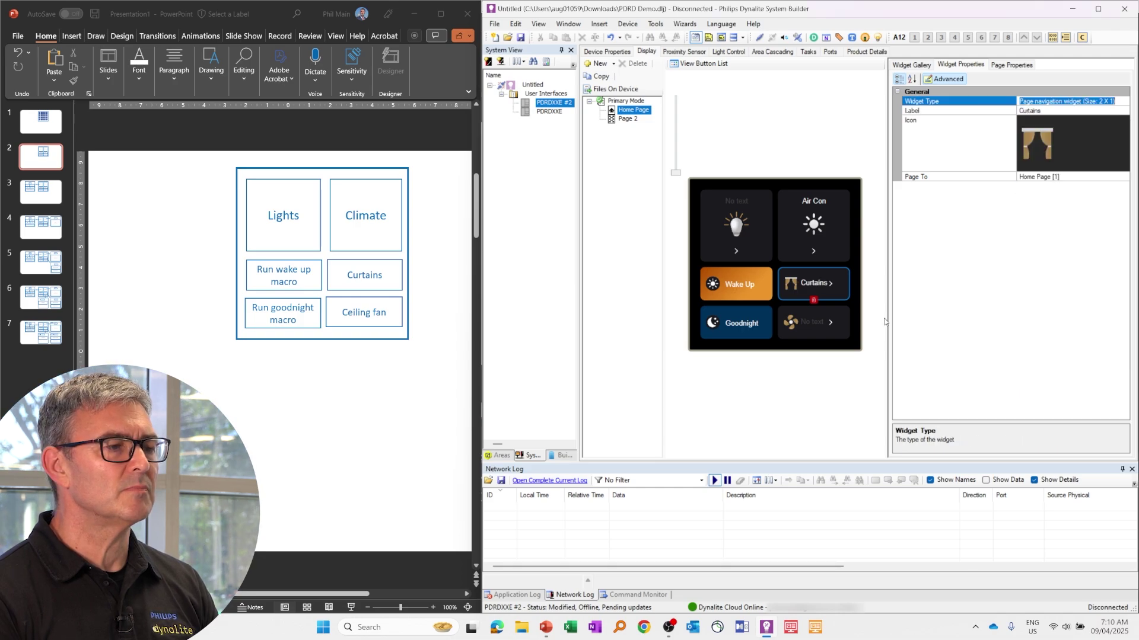
- Set the label of the ceiling fan navigation widget to the predefined text "Fan"
left_click(841, 326)
left_click(1124, 110)
left_click(1124, 111)
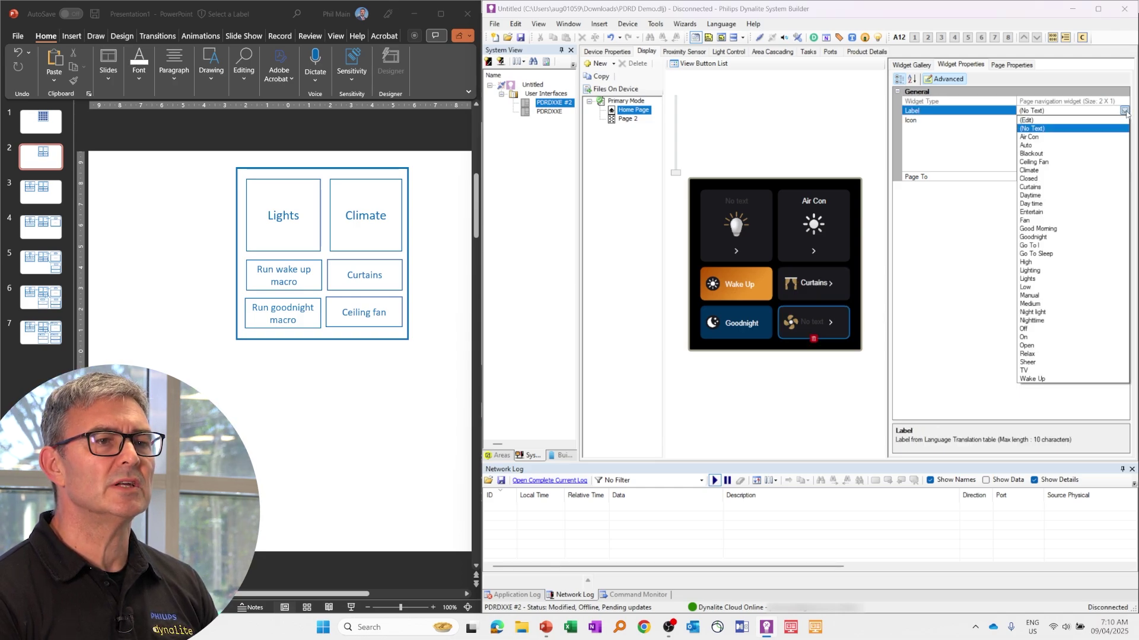
left_click(1024, 221)
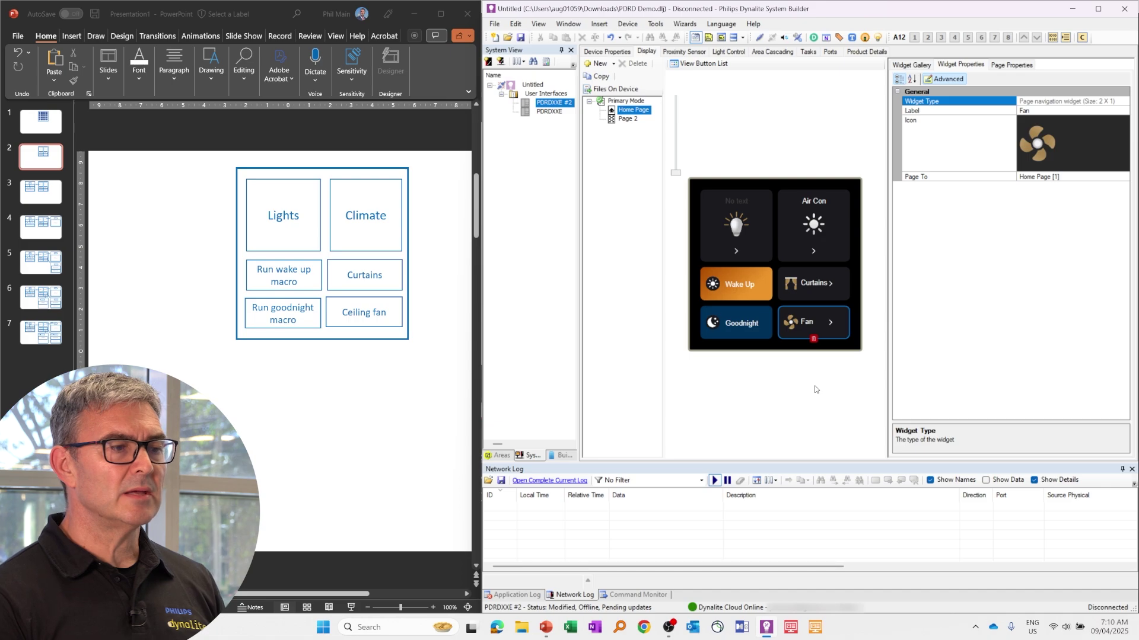
- Rename Page 2 of the panel as "Lights"
left_click(744, 237)
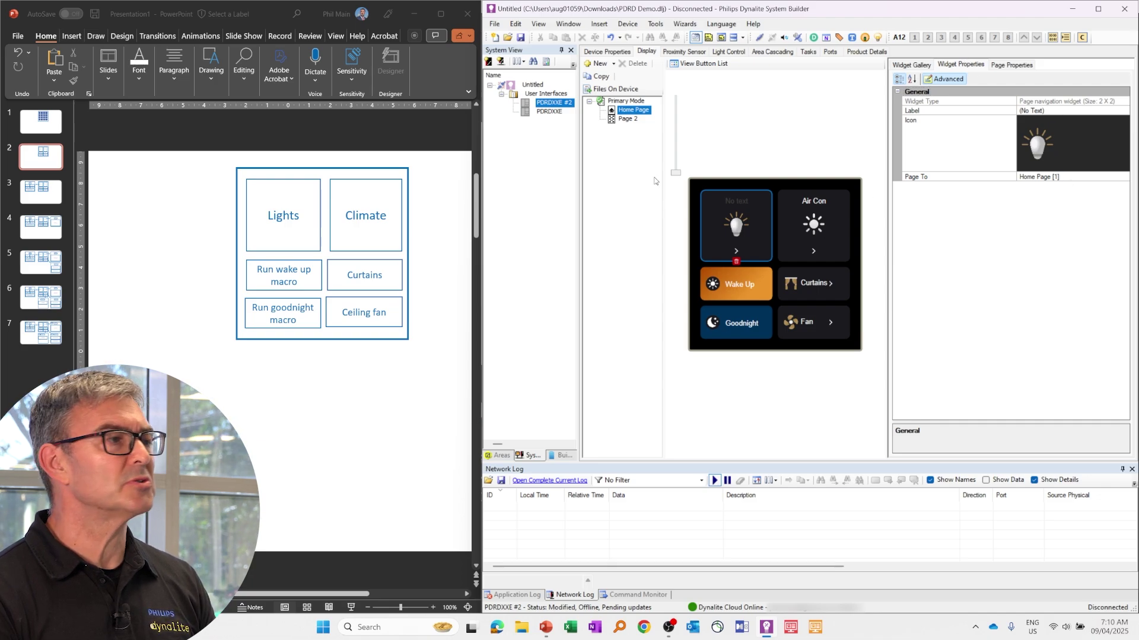
left_click(631, 120)
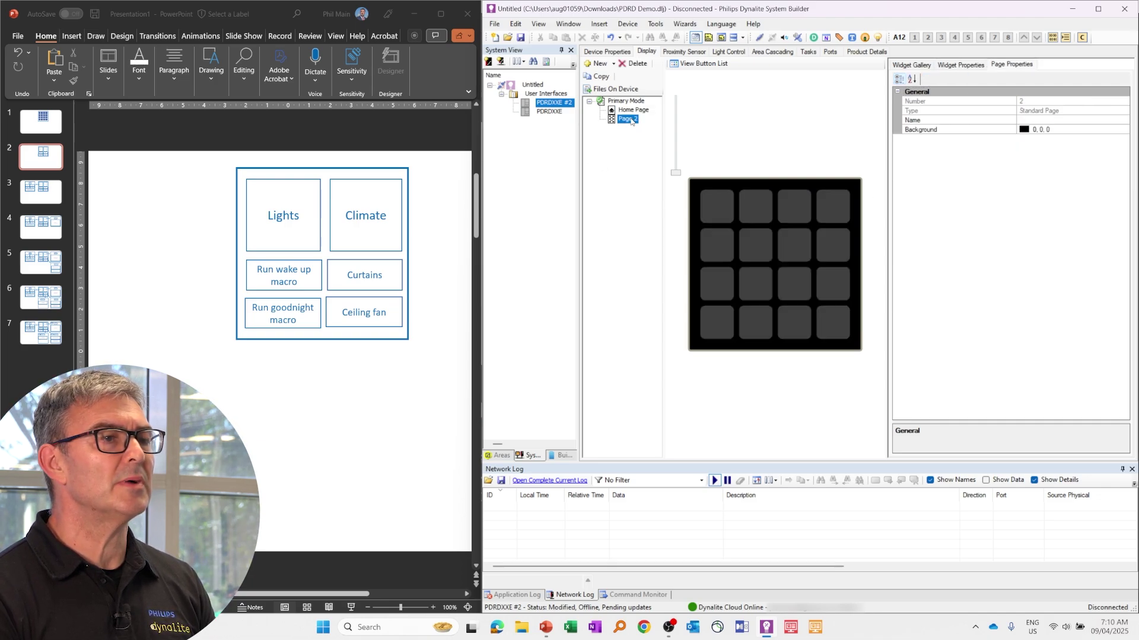
left_click(1052, 119)
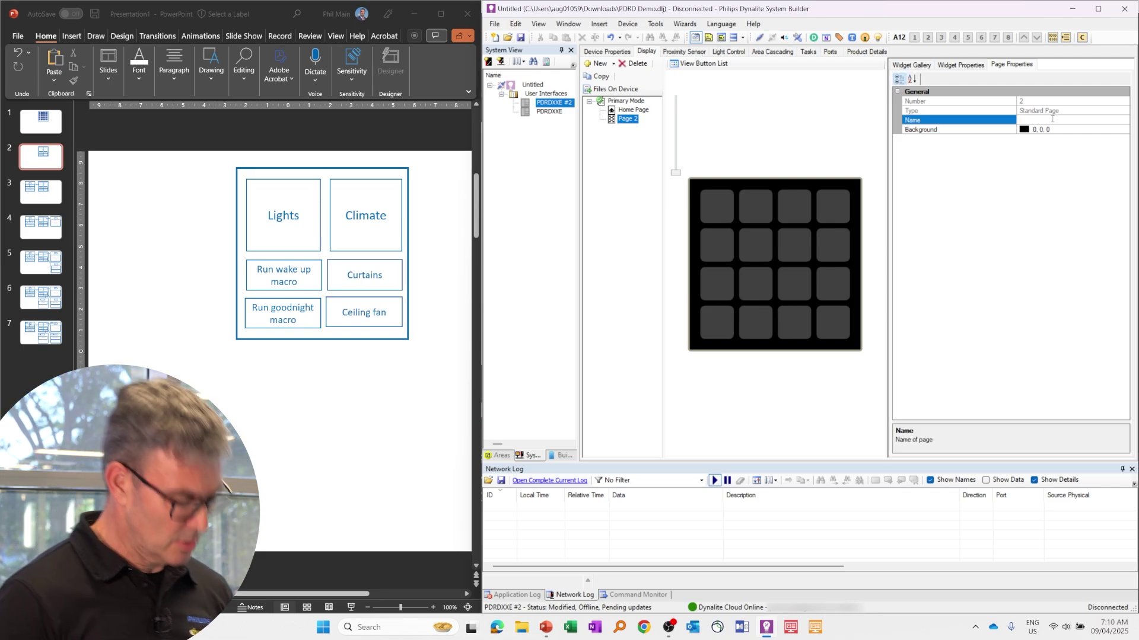
type("Lights")
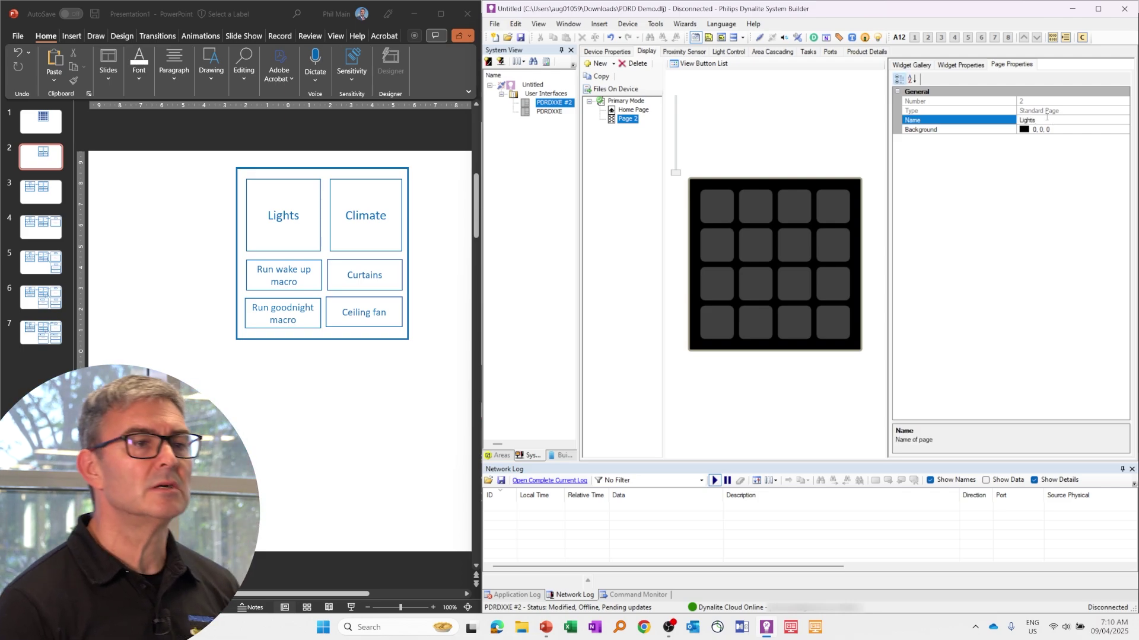
key("Return")
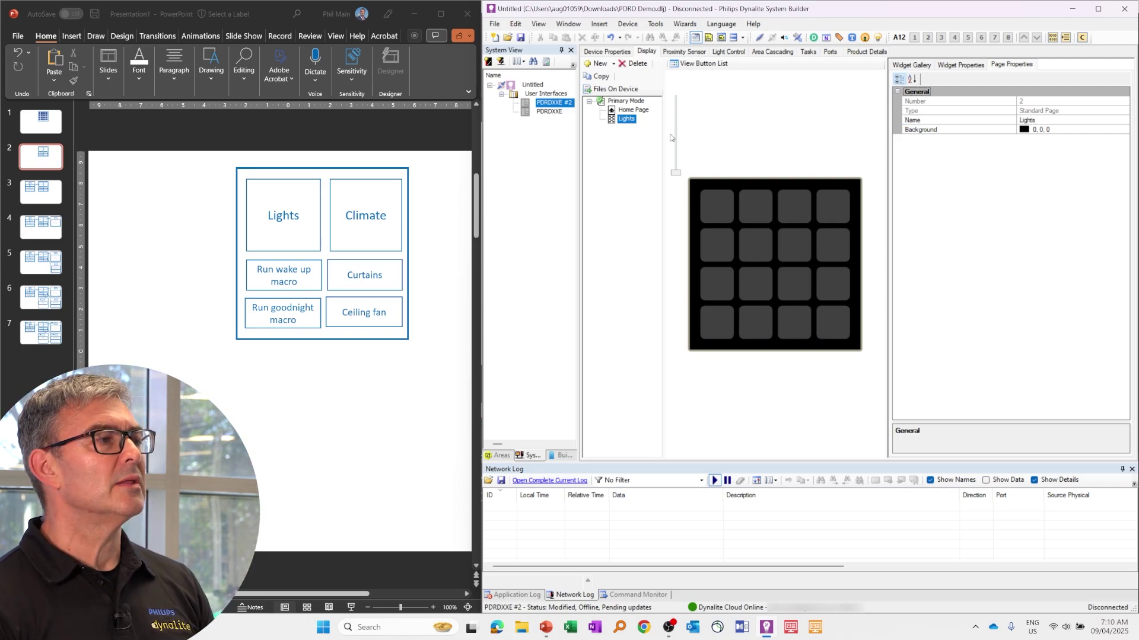
- Link the light bulb navigation widget on the Home Page to the page Lights [2]
left_click(636, 110)
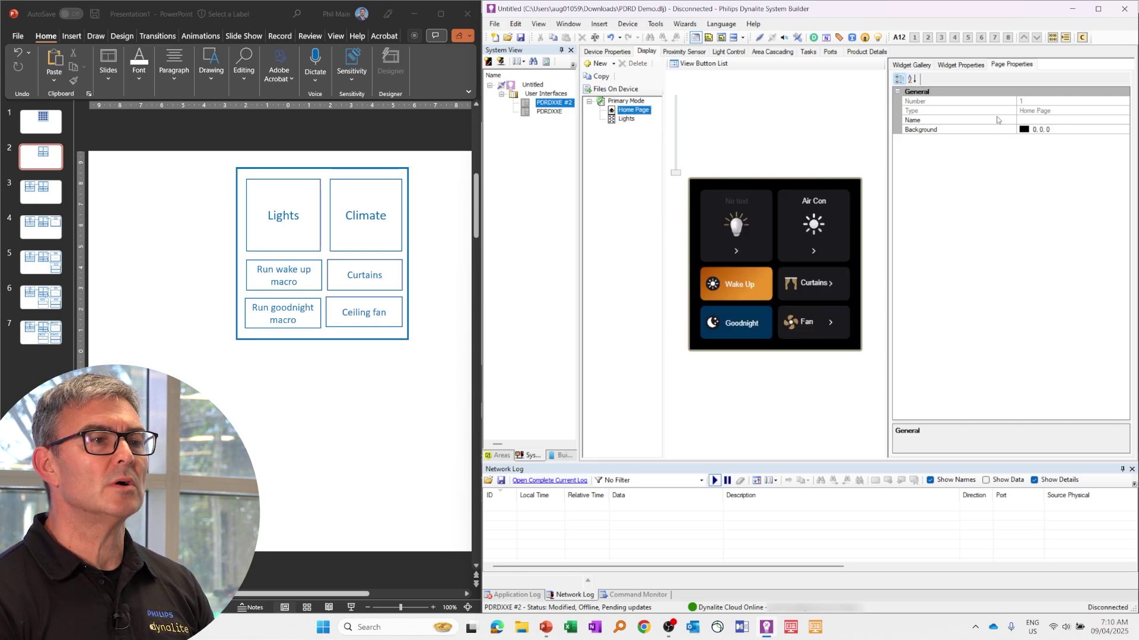
left_click(742, 237)
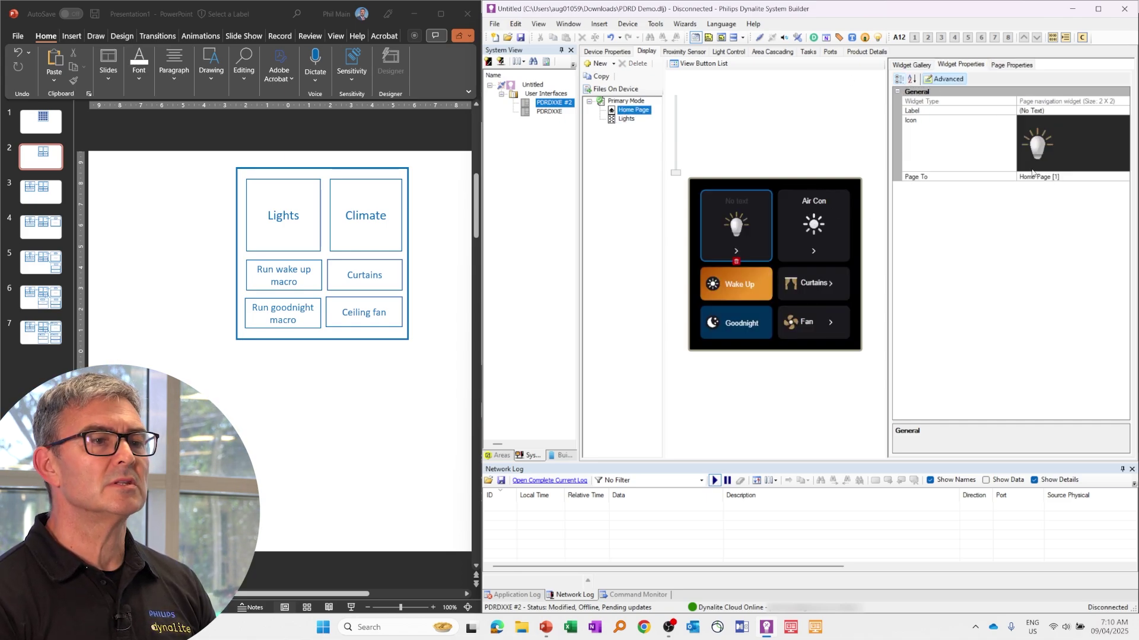
left_click(1073, 177)
left_click(1123, 176)
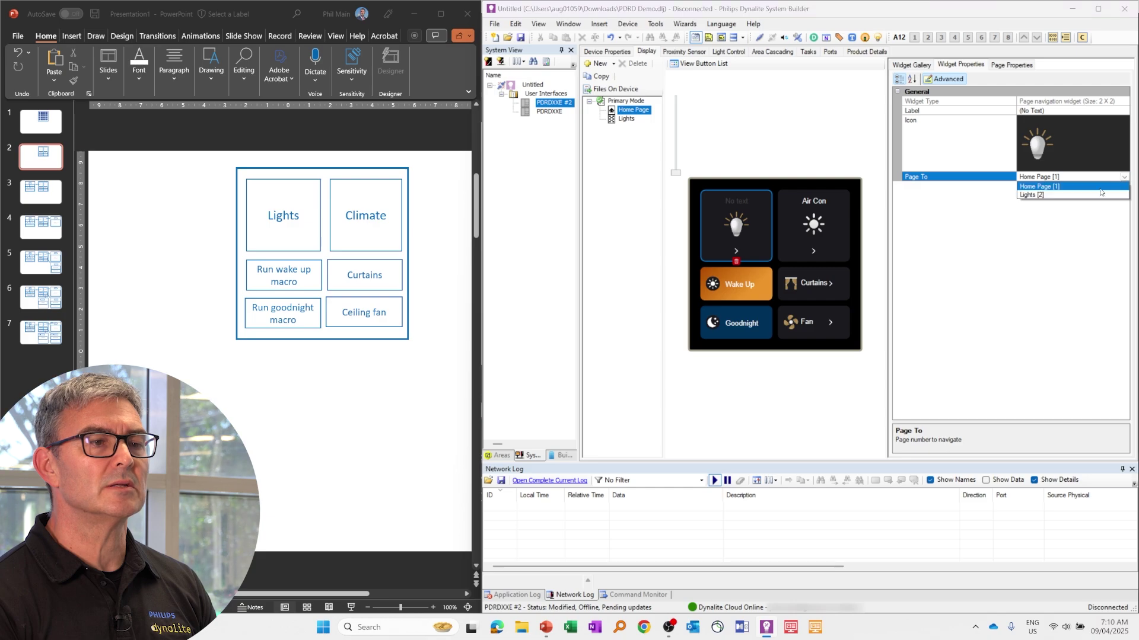
left_click(1031, 198)
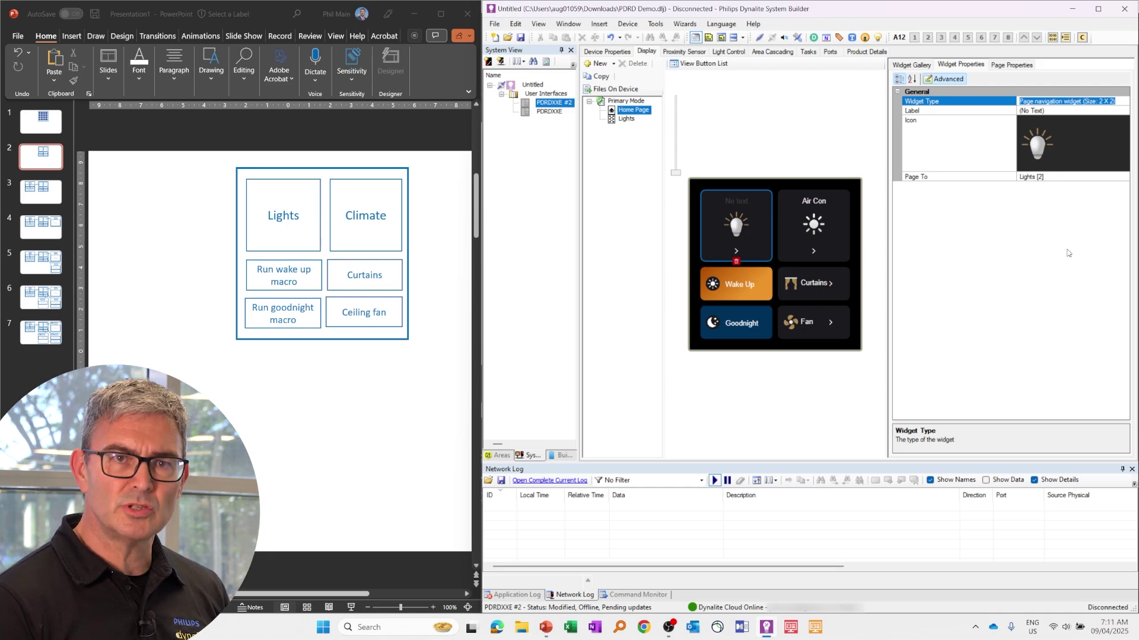
- Switch to the prepared PDRDXXE device and look through its Curtains, Climate, Fan and Lights pages
left_click(546, 112)
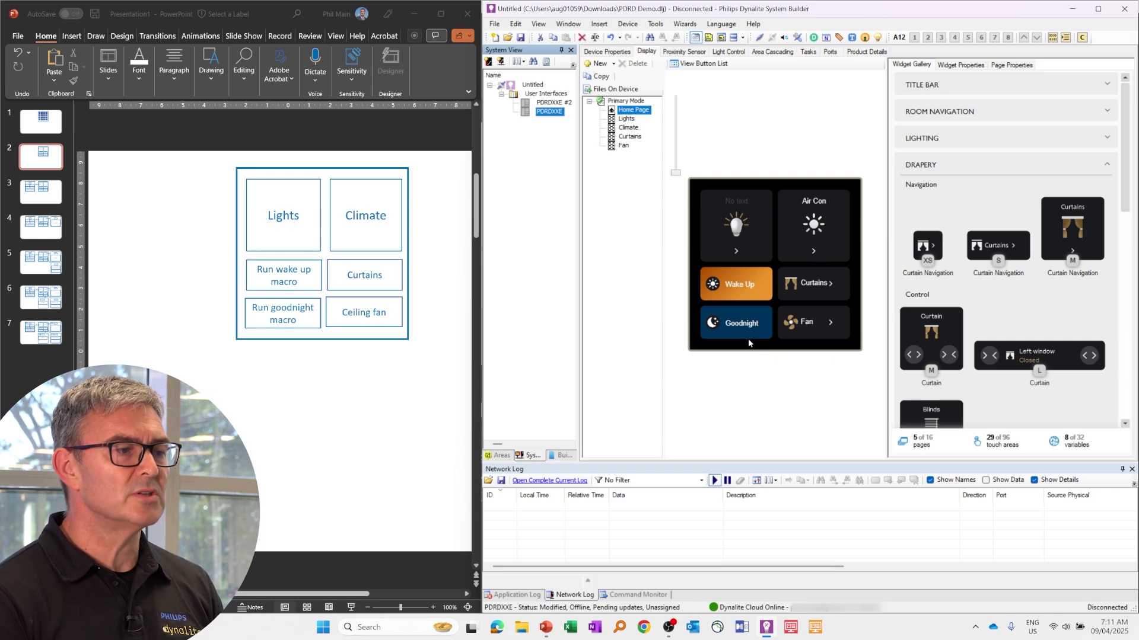
left_click(627, 137)
left_click(626, 128)
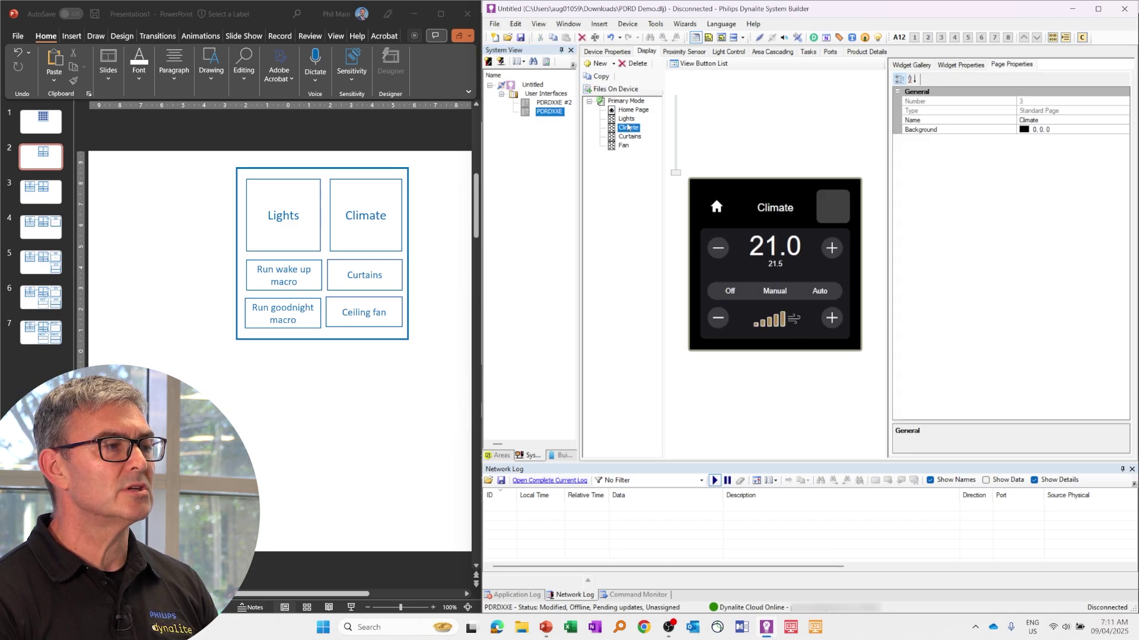
left_click(628, 119)
left_click(624, 146)
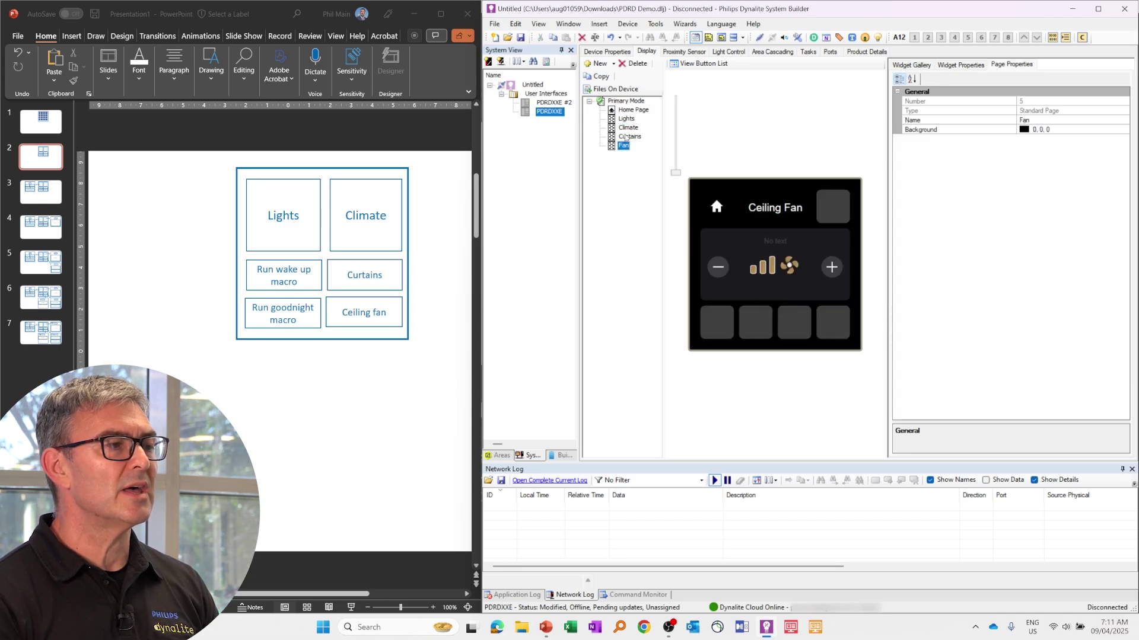
left_click(628, 119)
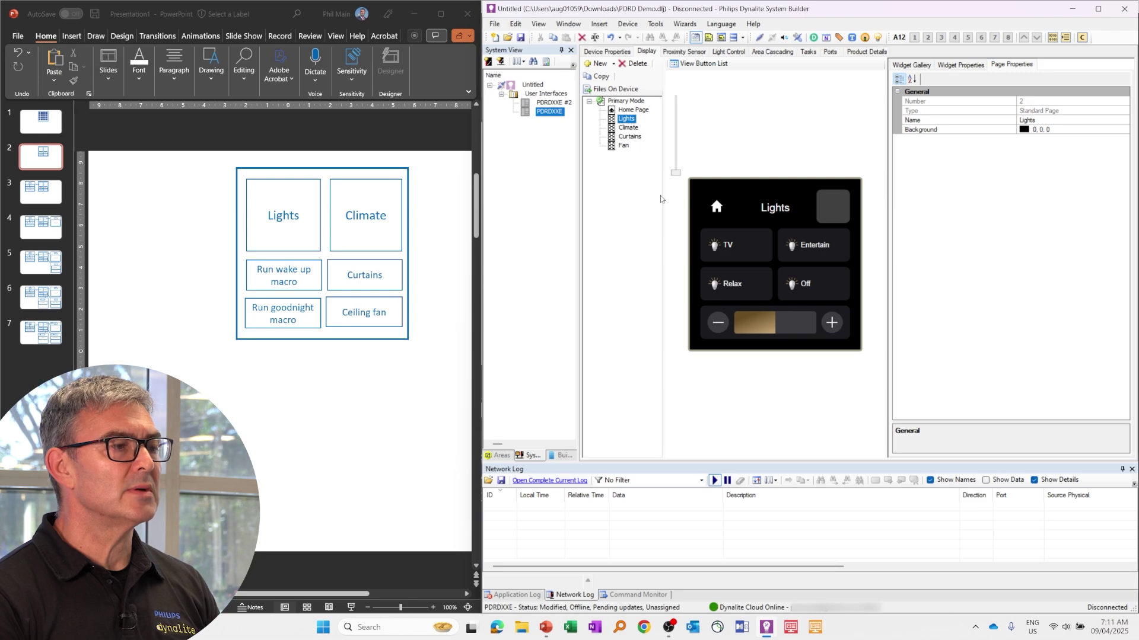
- Examine the properties of the Lights page's TV preset, home and title widgets, and the title bar widgets available in the gallery
left_click(738, 252)
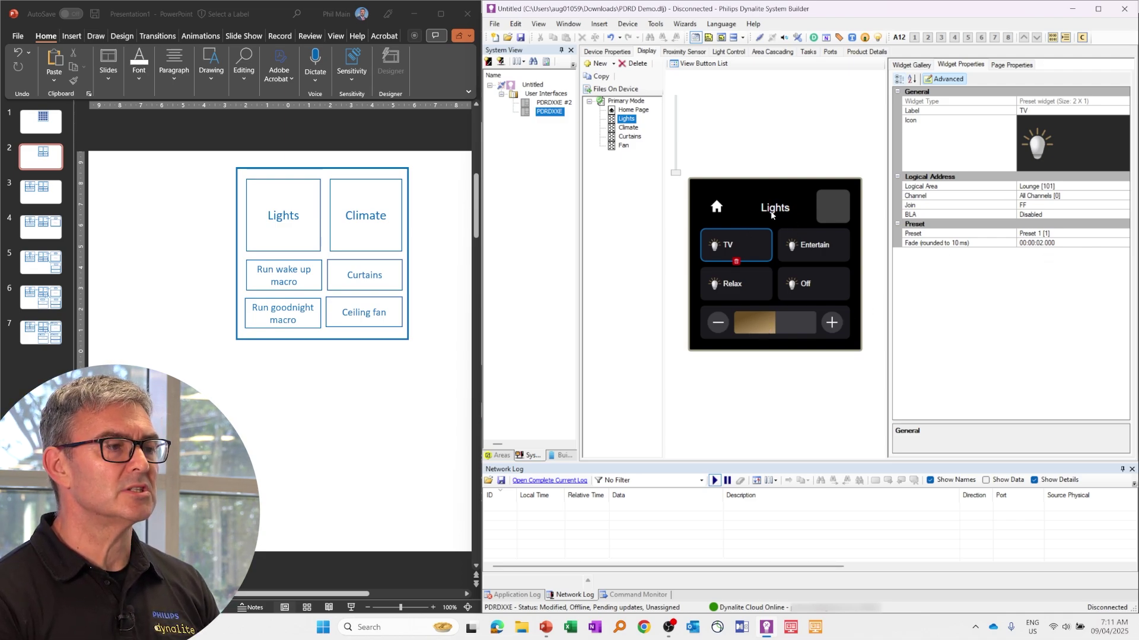
left_click(720, 209)
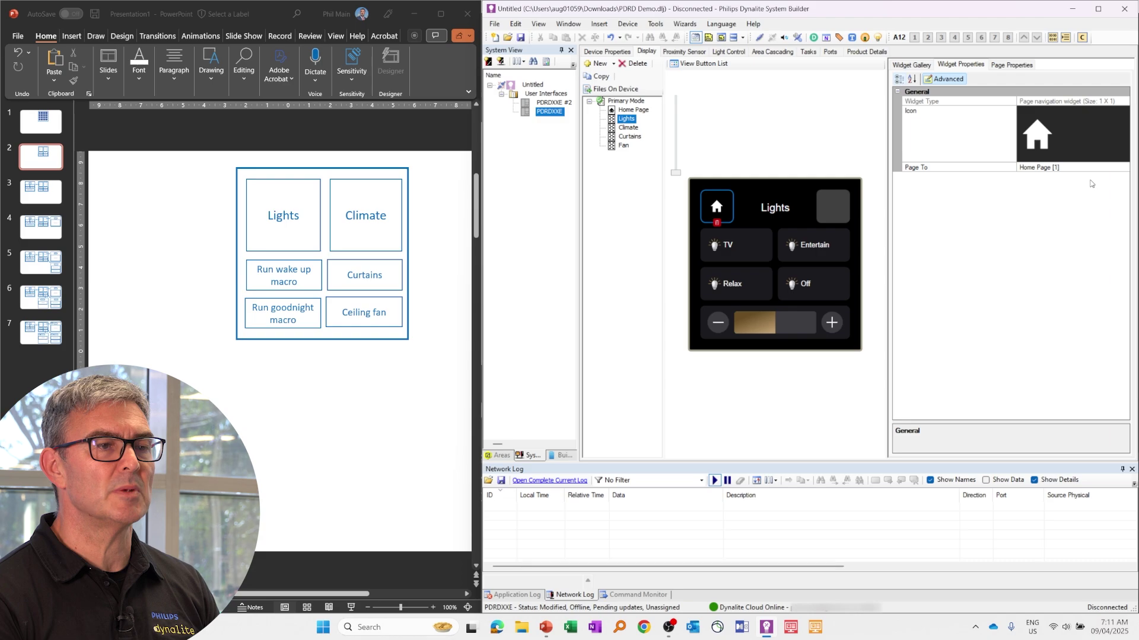
left_click(776, 210)
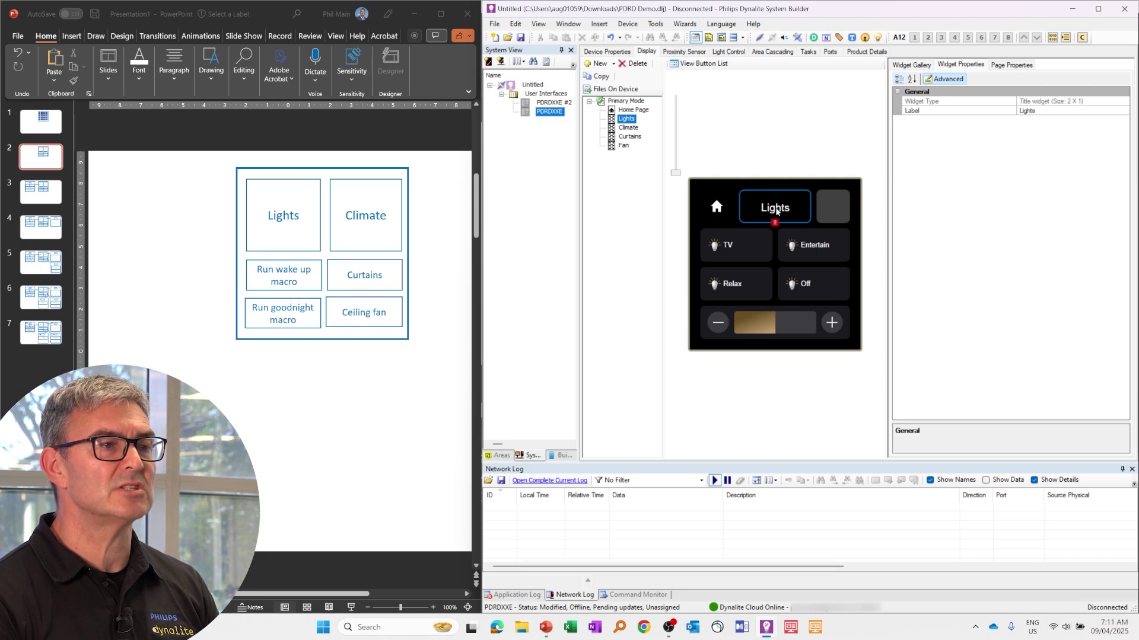
left_click(918, 65)
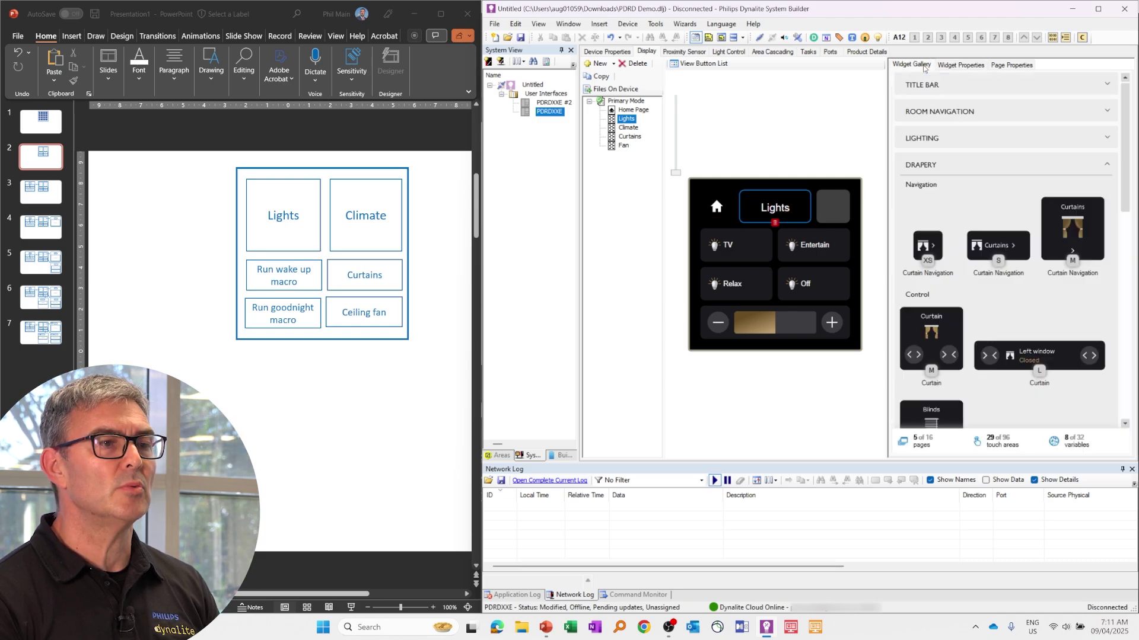
left_click(1106, 85)
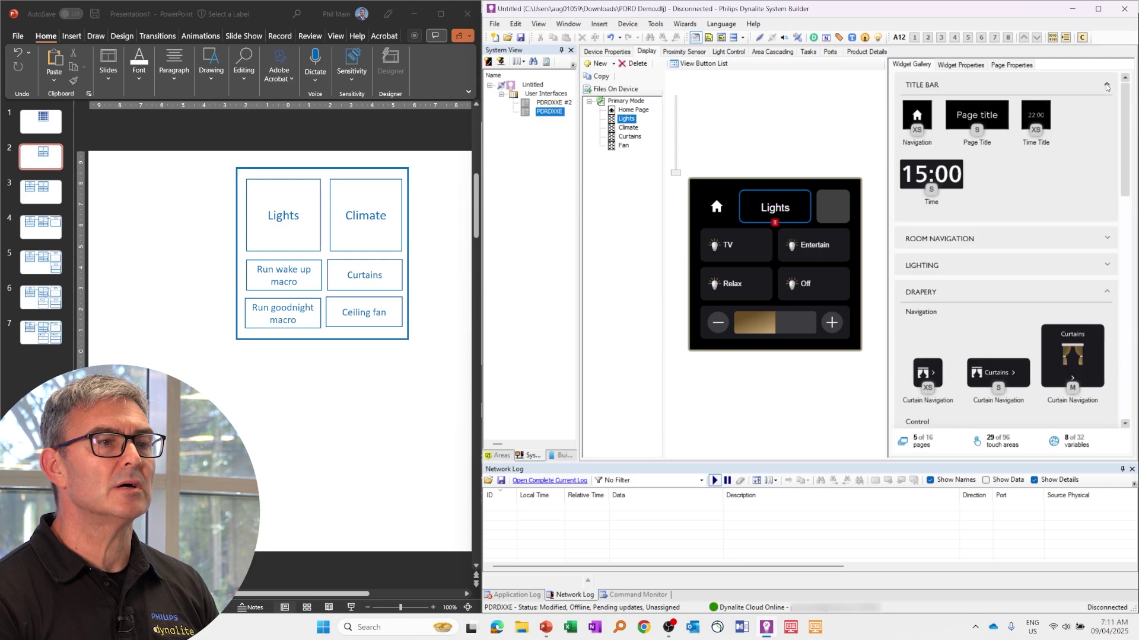